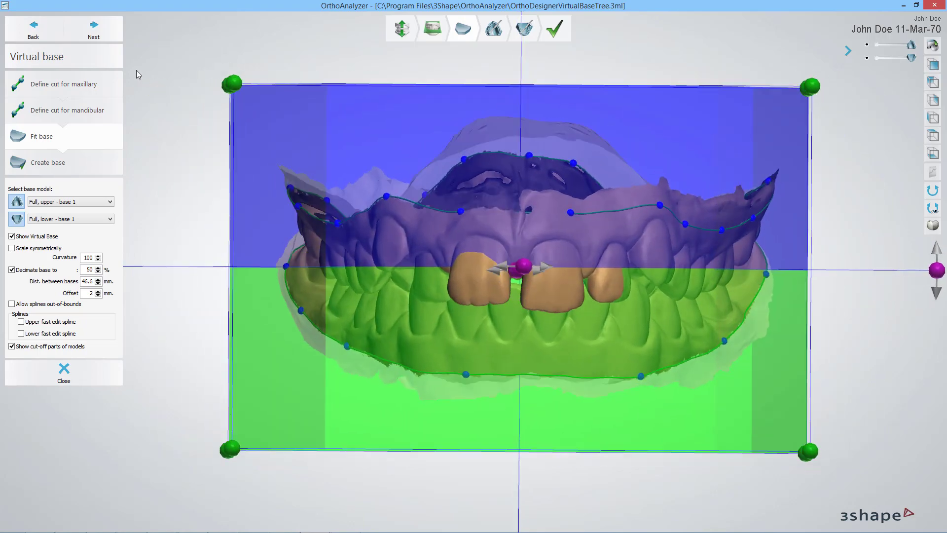
# Build the virtual base under both jaw models and orbit to an oblique view to inspect it.
pyautogui.click(94, 30)
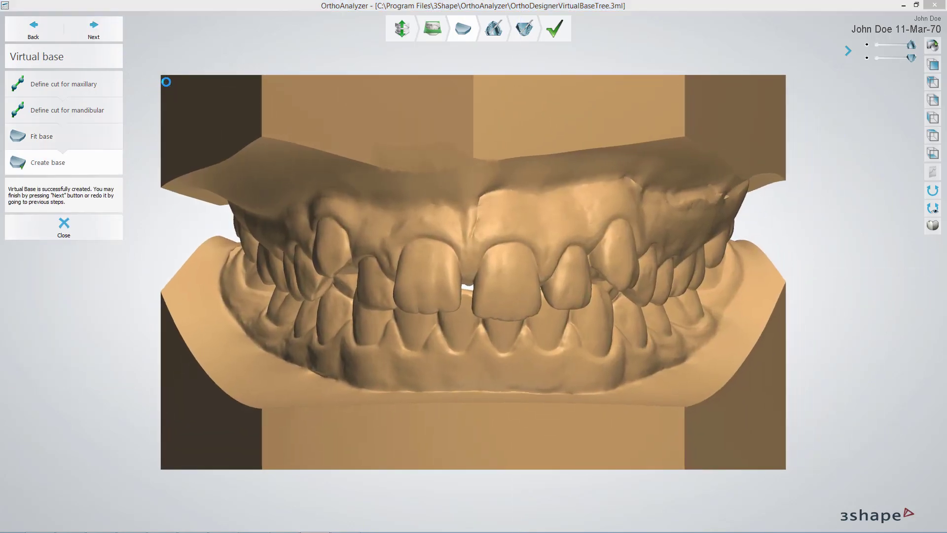
pyautogui.moveTo(492, 261); pyautogui.dragTo(434, 257, button='right')
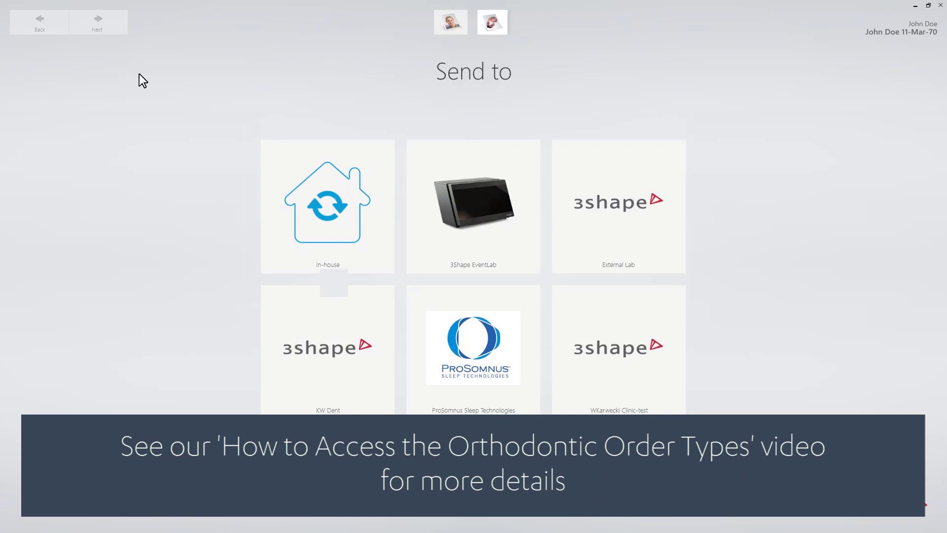
# Send the case In-house with Indirect Bonding as the orthodontic indication.
pyautogui.click(322, 272)
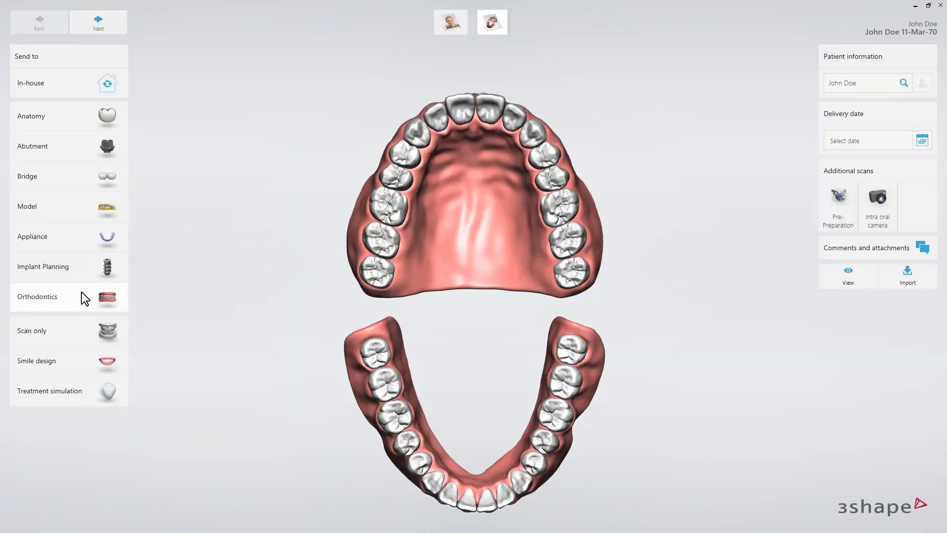
pyautogui.click(72, 295)
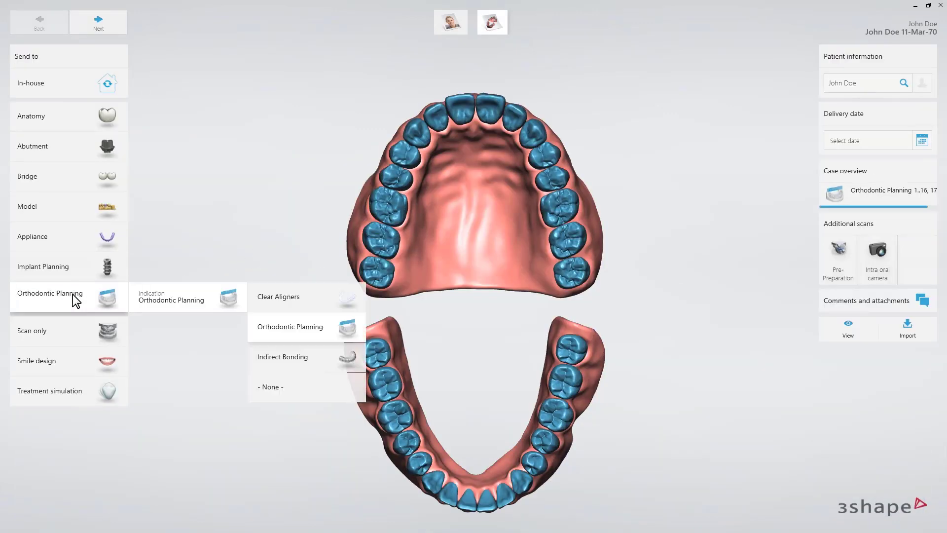
pyautogui.click(277, 358)
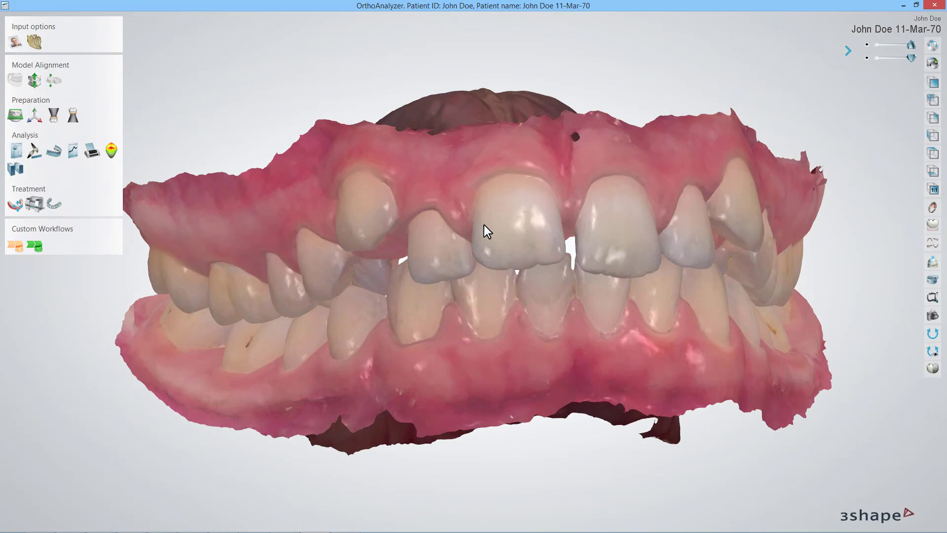
# Start Bracket Placement for both jaws, beginning with the maxilla, and advance to setup planes.
pyautogui.click(34, 203)
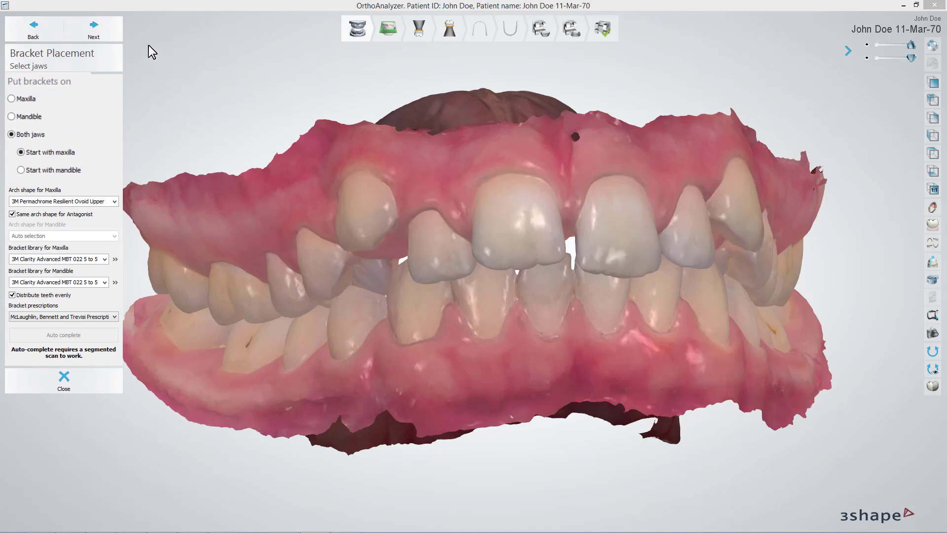
pyautogui.click(22, 98)
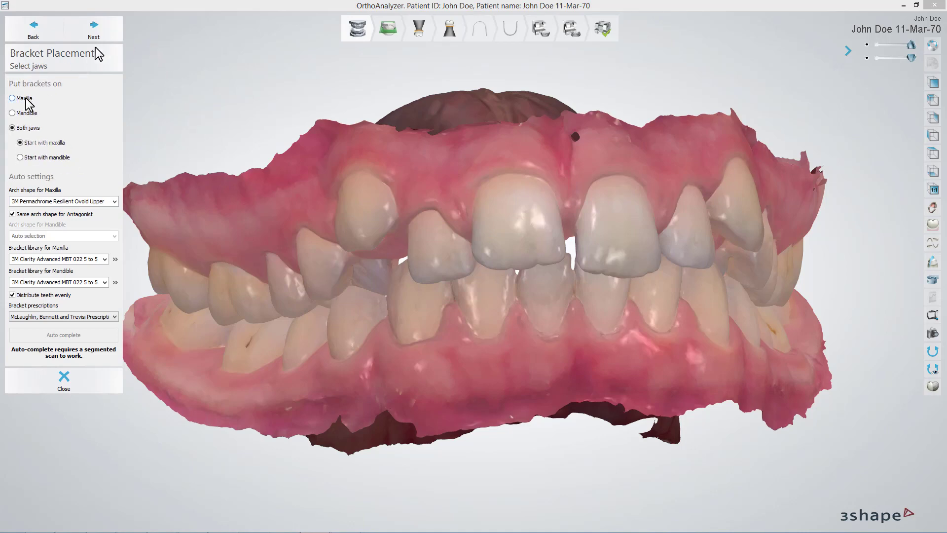
pyautogui.click(28, 128)
pyautogui.click(34, 158)
pyautogui.click(34, 144)
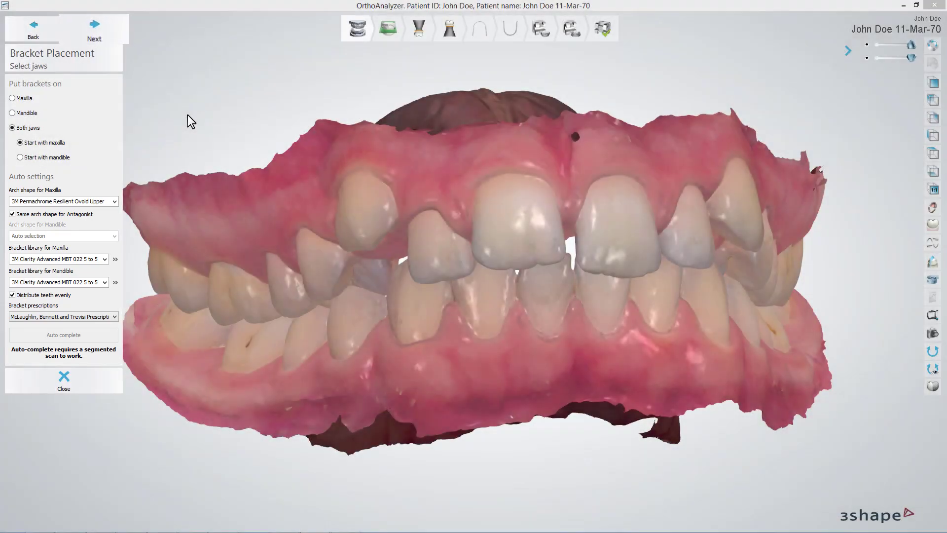
pyautogui.click(112, 37)
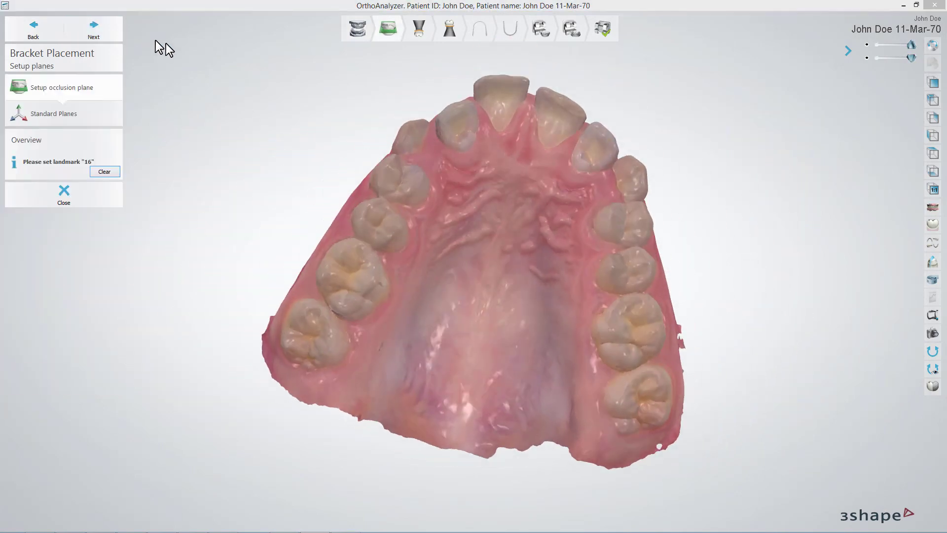
# Define the occlusion plane through landmarks 16, 11-21 and 26, checking it from the front.
pyautogui.click(354, 279)
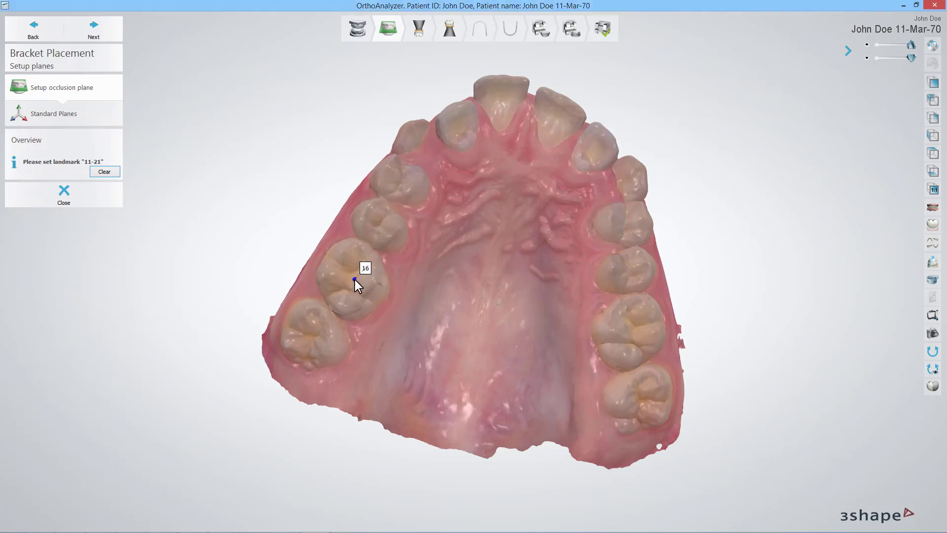
pyautogui.click(540, 102)
pyautogui.click(624, 332)
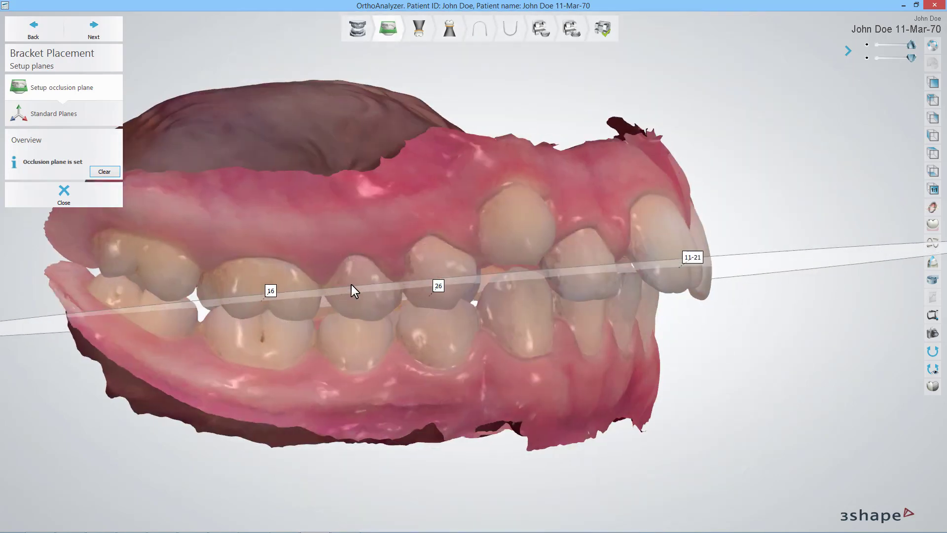
pyautogui.moveTo(351, 285); pyautogui.dragTo(289, 289, button='right')
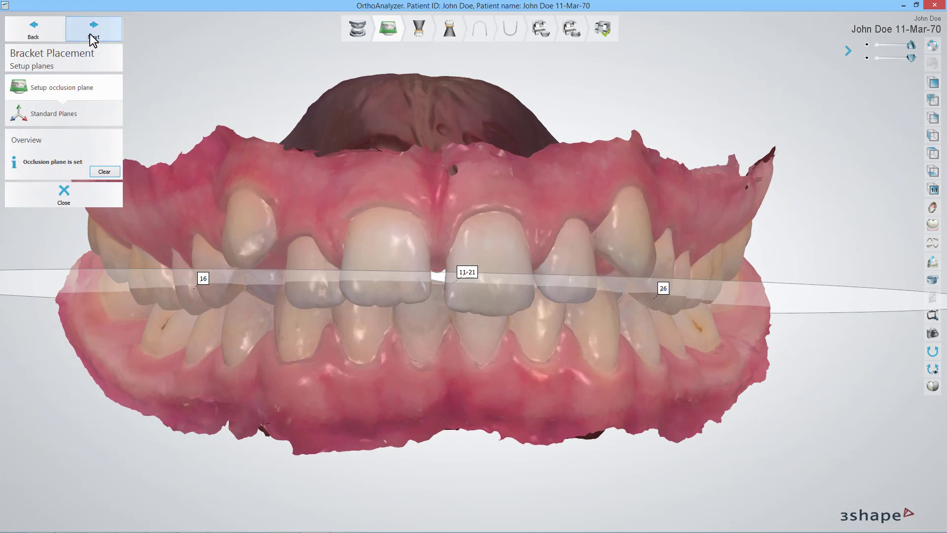
pyautogui.click(92, 32)
pyautogui.scroll(6, 431, 181)
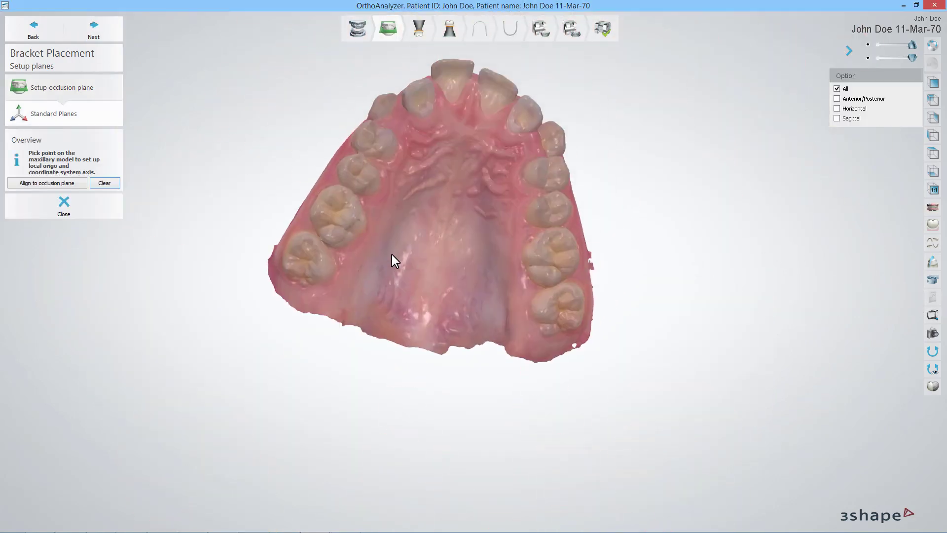
# Place the coordinate origin on the front palate and rotate the axes to match the upper arch.
pyautogui.click(446, 153)
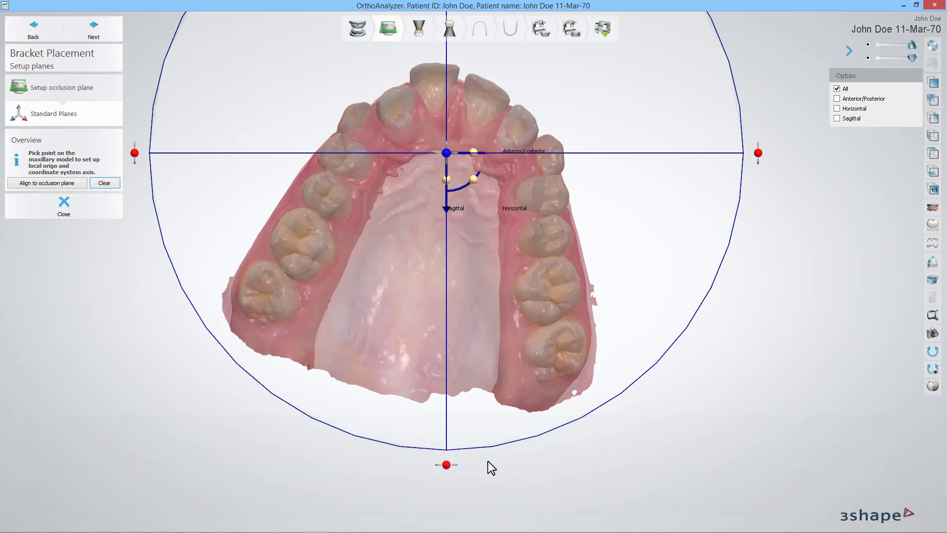
pyautogui.moveTo(449, 470); pyautogui.dragTo(376, 477)
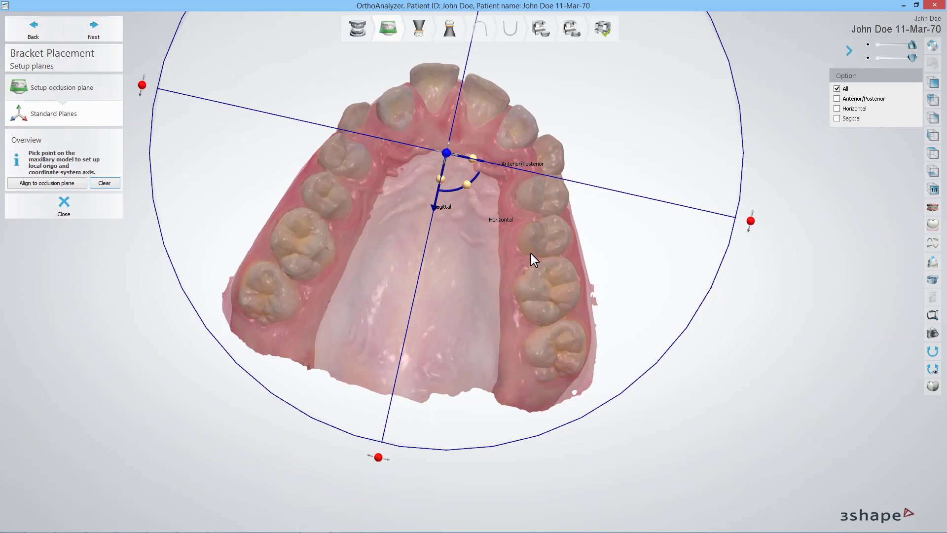
pyautogui.moveTo(530, 254); pyautogui.dragTo(494, 247, button='right')
pyautogui.moveTo(439, 209); pyautogui.dragTo(441, 213)
pyautogui.moveTo(758, 300)
pyautogui.mouseDown(button='right')
pyautogui.moveTo(734, 285)
pyautogui.moveTo(744, 302)
pyautogui.mouseUp(button='right')
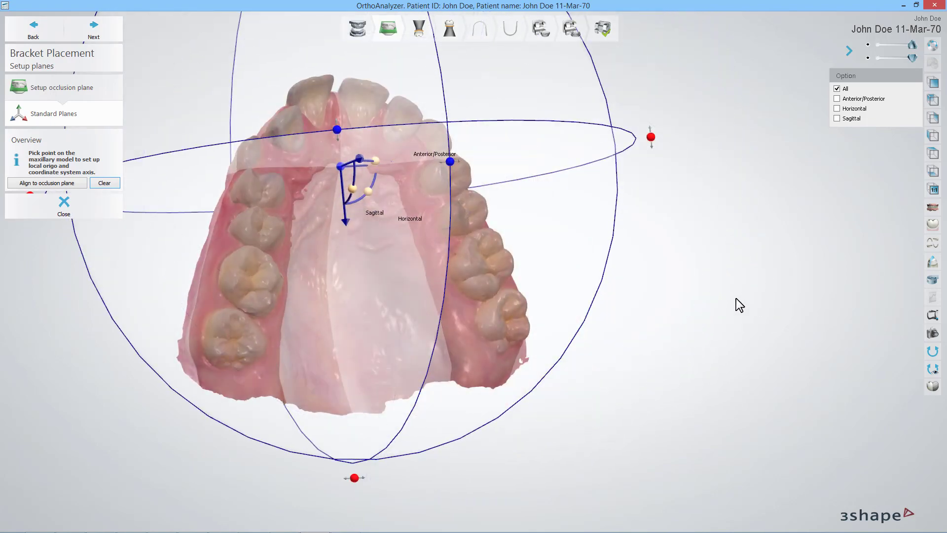
# Mark teeth 18 and 28 as missing in the maxilla segmentation.
pyautogui.click(110, 31)
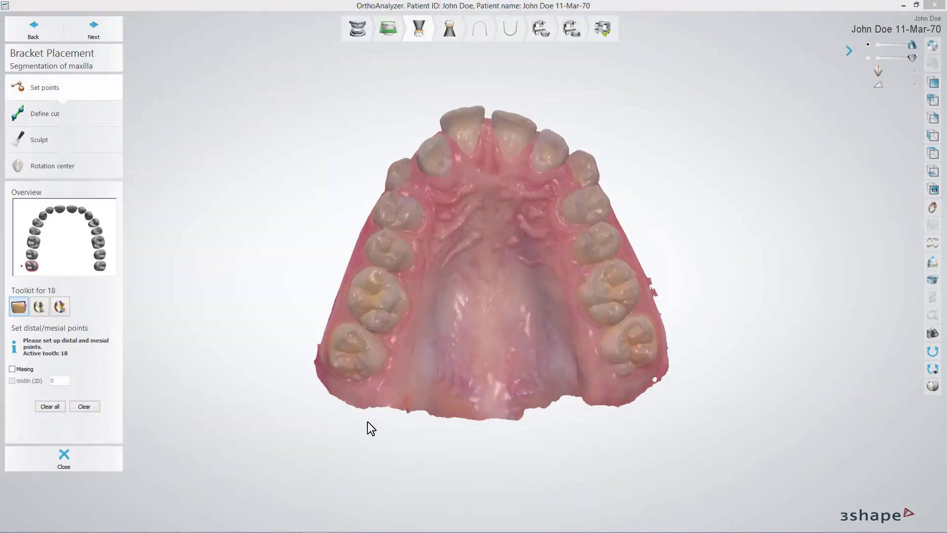
pyautogui.rightClick(33, 267)
pyautogui.click(54, 274)
pyautogui.rightClick(100, 267)
pyautogui.click(119, 267)
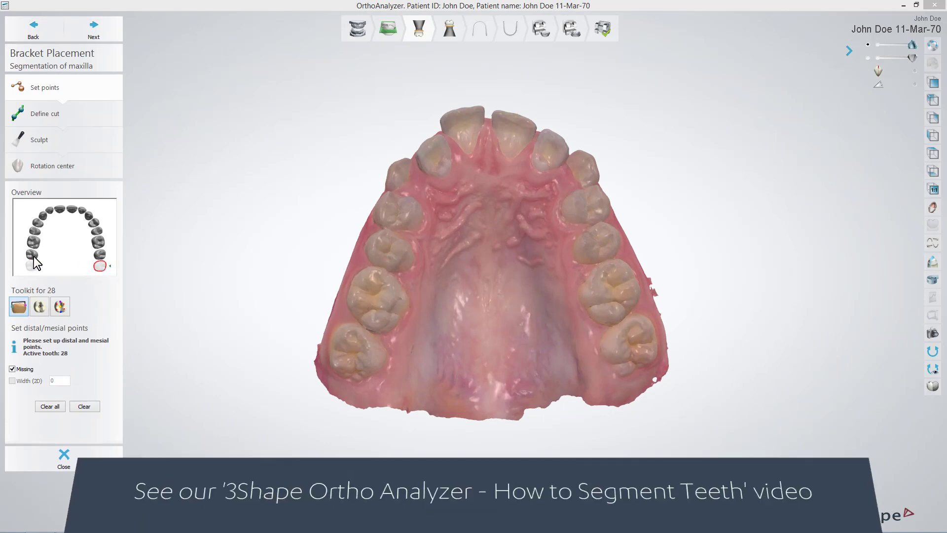
# Set distal and mesial boundary points on tooth 17, tooth 16 and the next tooth.
pyautogui.scroll(3, 345, 374)
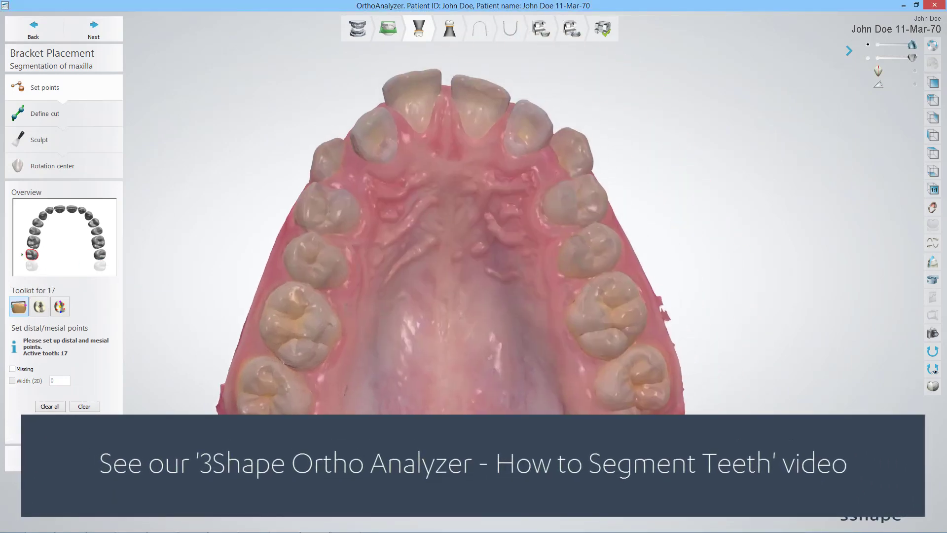
pyautogui.click(286, 367)
pyautogui.click(280, 360)
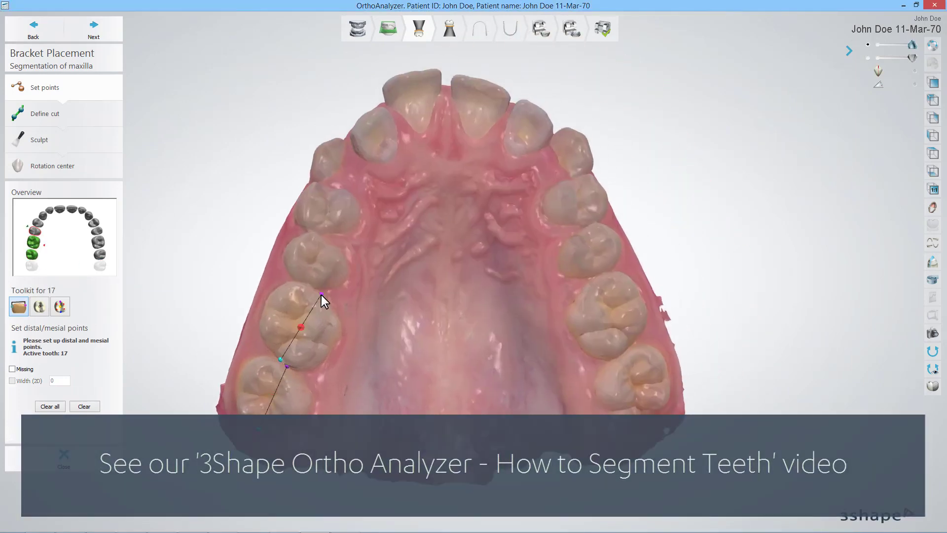
pyautogui.click(321, 294)
pyautogui.click(325, 244)
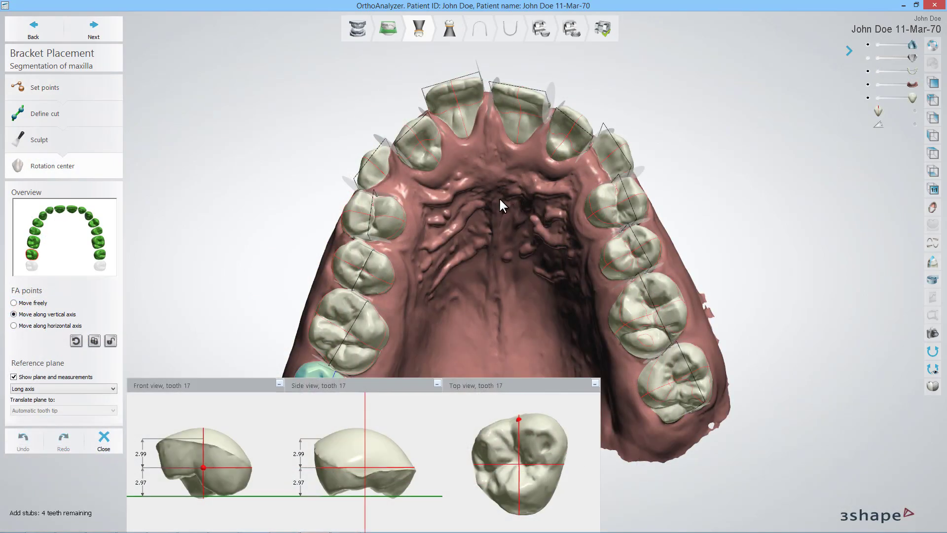
pyautogui.moveTo(499, 197); pyautogui.dragTo(487, 249, button='right')
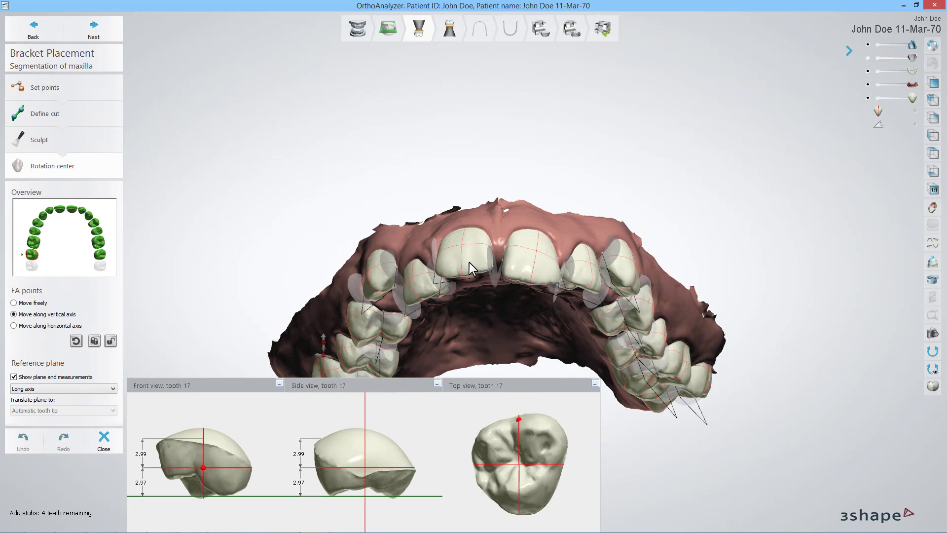
# Move tooth 11's FA point to 4.47 / 4.39 mm and lock the maxillary FA points.
pyautogui.click(68, 214)
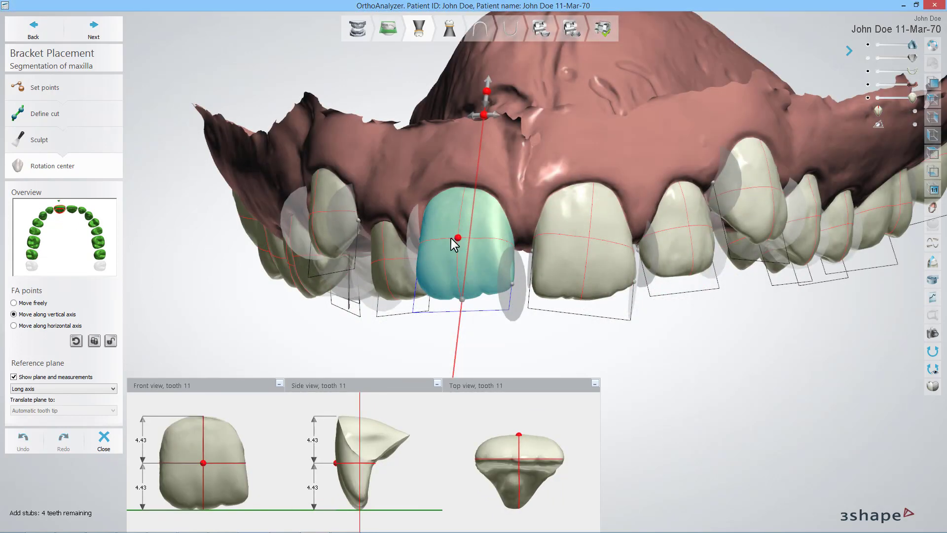
pyautogui.moveTo(458, 236)
pyautogui.mouseDown()
pyautogui.moveTo(459, 220)
pyautogui.moveTo(457, 238)
pyautogui.moveTo(483, 238)
pyautogui.moveTo(446, 238)
pyautogui.moveTo(476, 238)
pyautogui.moveTo(446, 249)
pyautogui.moveTo(467, 236)
pyautogui.mouseUp()
pyautogui.click(30, 331)
pyautogui.click(15, 301)
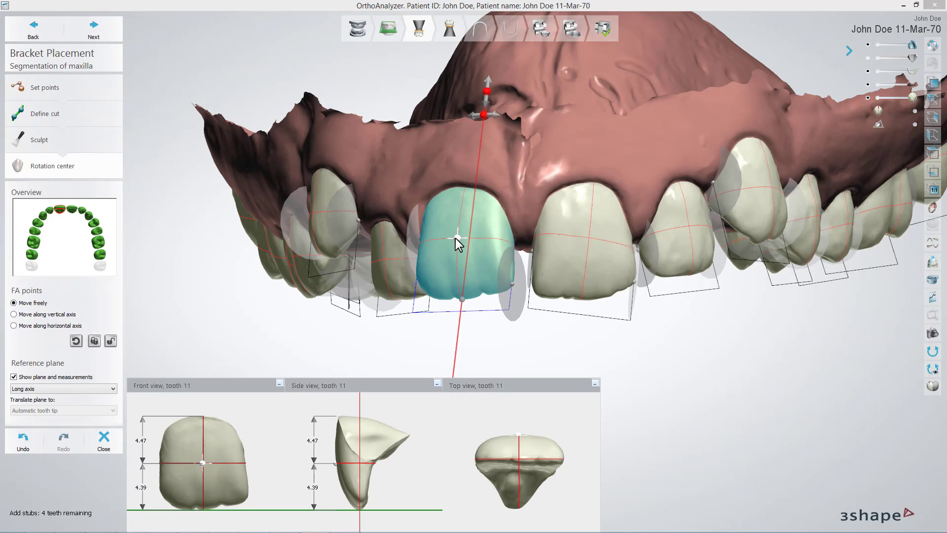
pyautogui.click(95, 341)
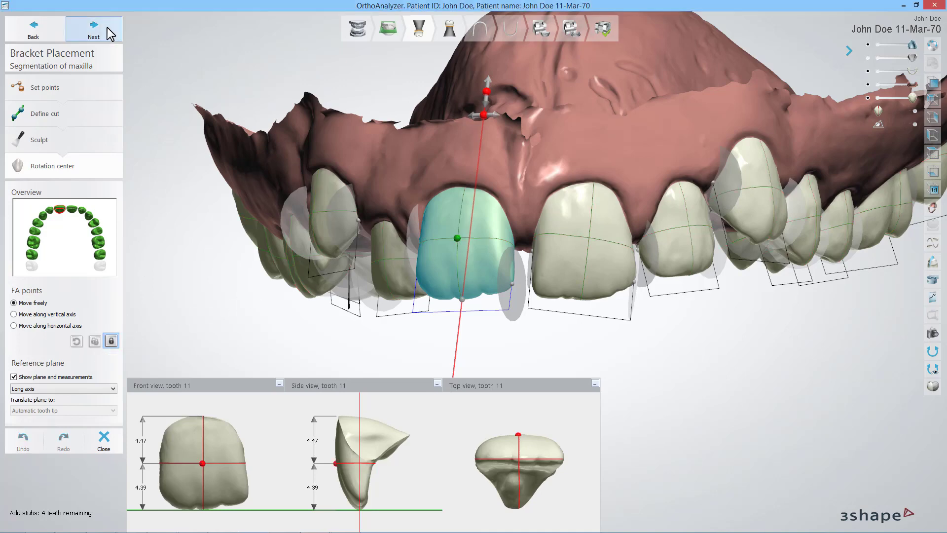
pyautogui.click(107, 29)
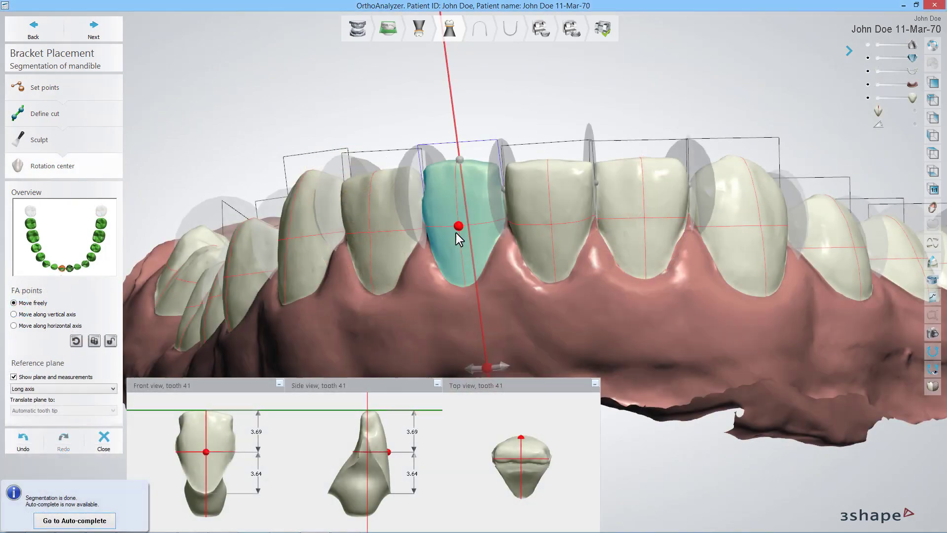
# Lock all mandibular FA point positions and advance to maxilla arch shape placement.
pyautogui.click(94, 340)
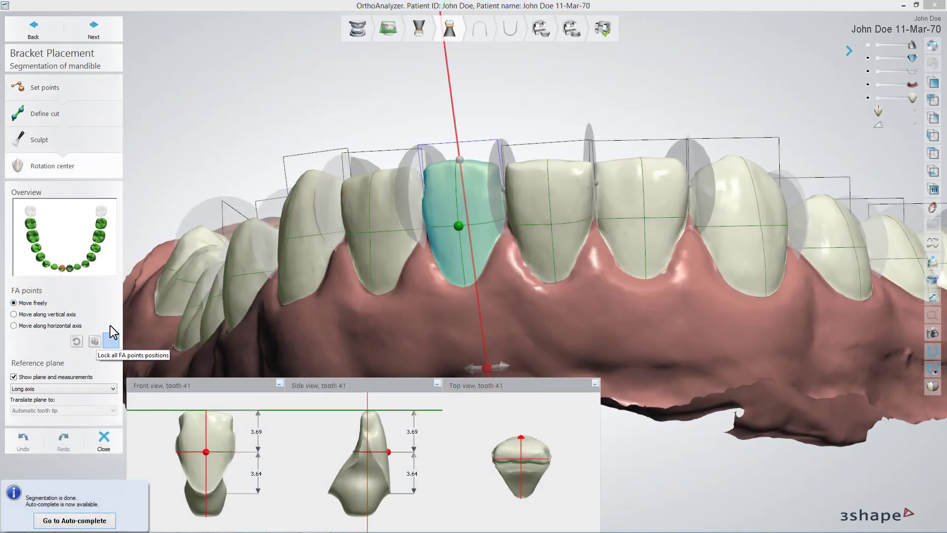
pyautogui.click(116, 37)
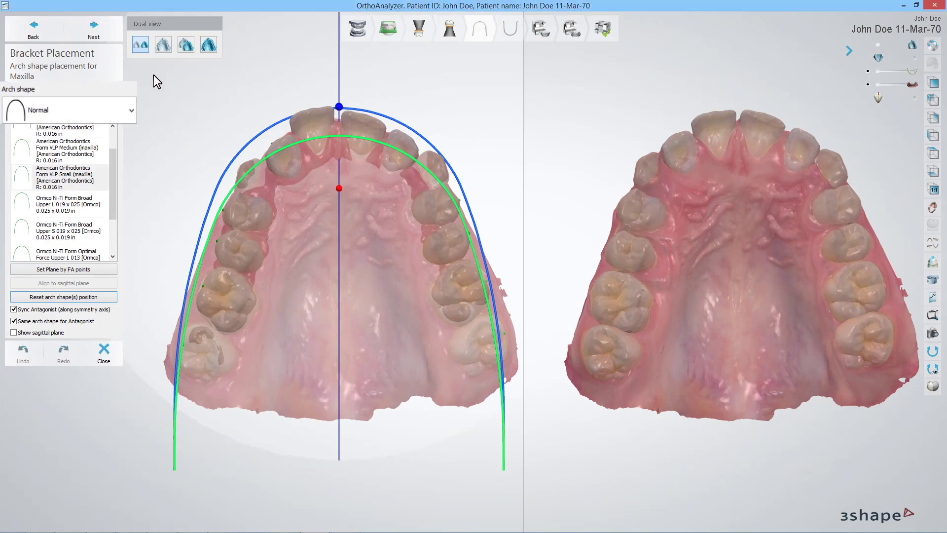
# Apply the 3M Permachrome Resilient LA Upper arch, pull its front point to the incisors, and straighten the midline.
pyautogui.click(113, 110)
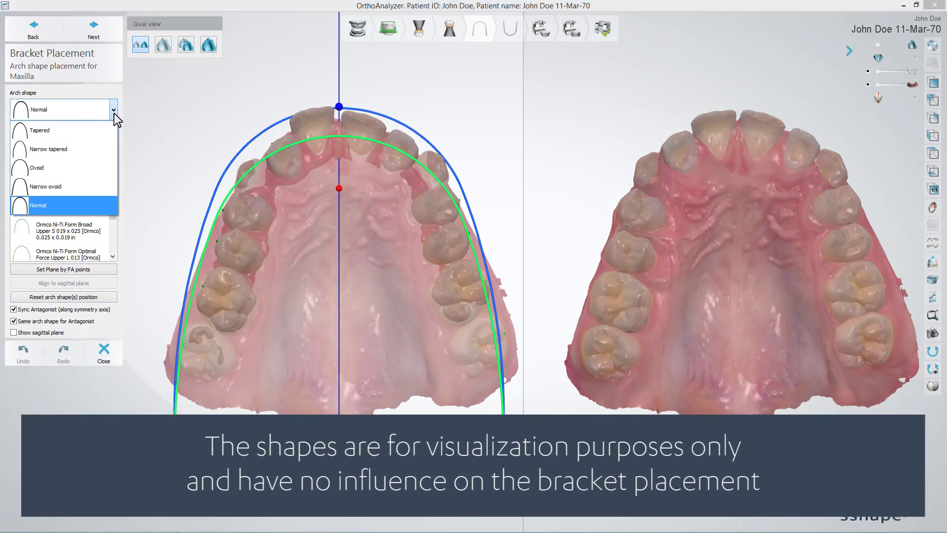
pyautogui.click(107, 185)
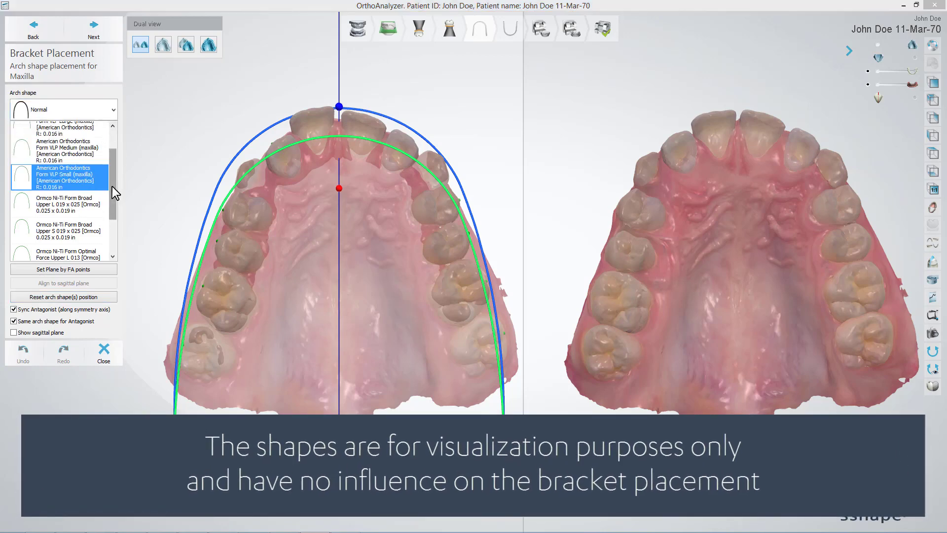
pyautogui.scroll(1, 114, 163)
pyautogui.click(52, 136)
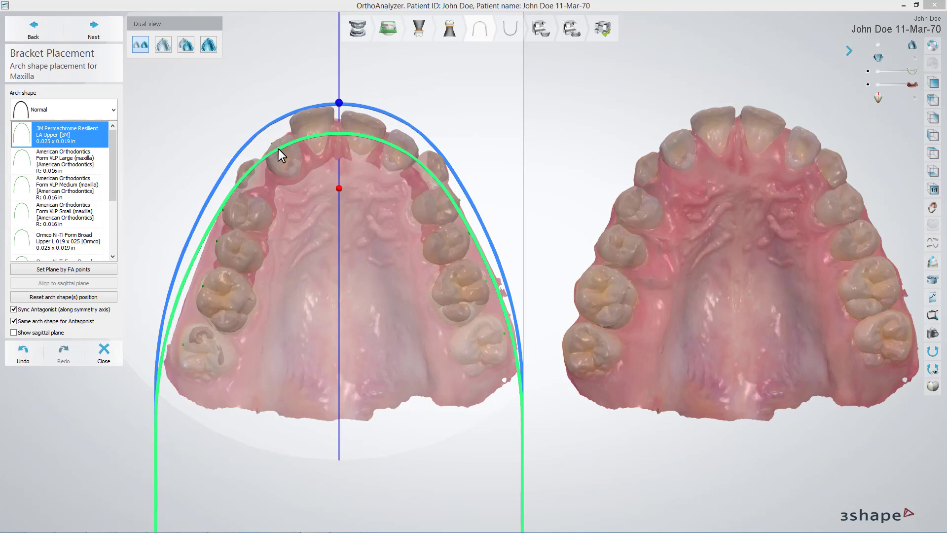
pyautogui.moveTo(339, 103)
pyautogui.mouseDown()
pyautogui.moveTo(341, 129)
pyautogui.moveTo(342, 110)
pyautogui.mouseUp()
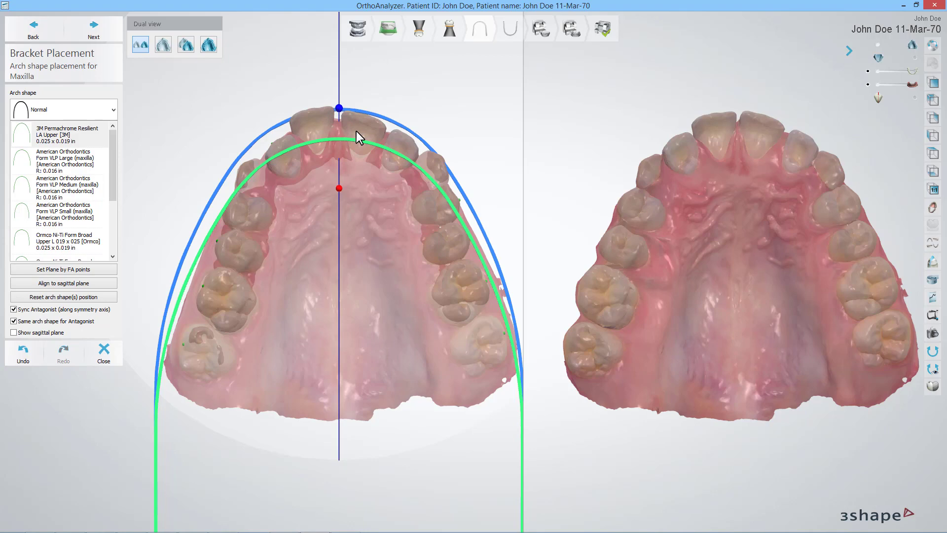
pyautogui.moveTo(339, 474); pyautogui.dragTo(324, 475)
pyautogui.moveTo(325, 474); pyautogui.dragTo(340, 476)
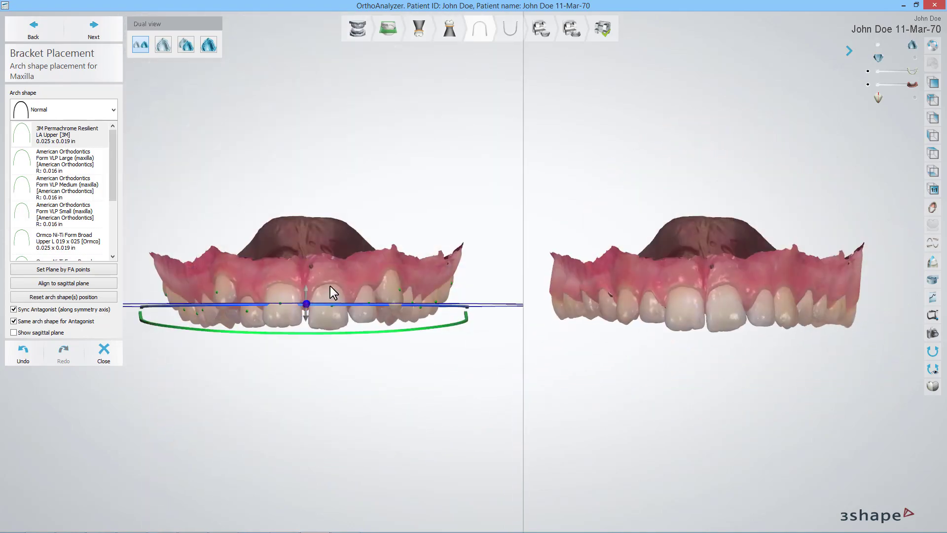
pyautogui.moveTo(330, 283); pyautogui.dragTo(212, 136, button='right')
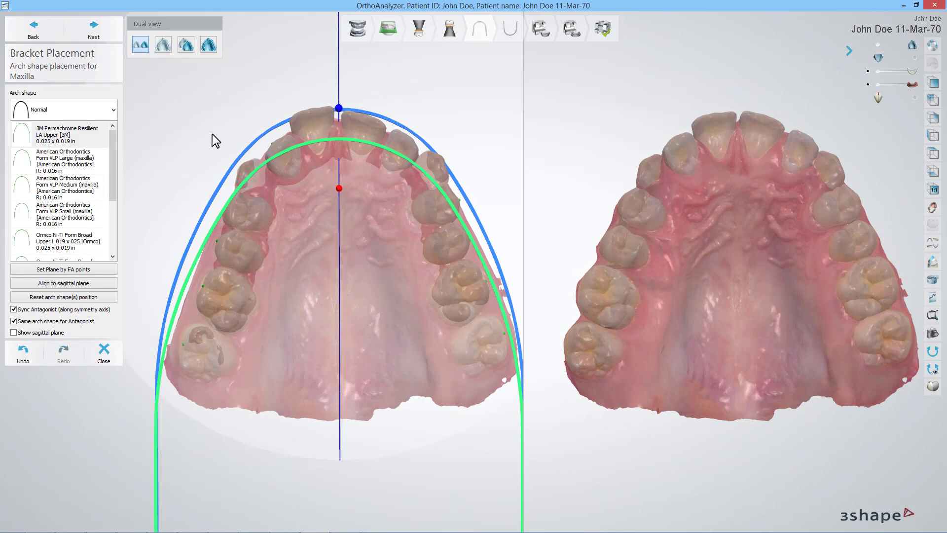
# Adjust the maxillary arch's front point with Sync Antagonist temporarily turned off.
pyautogui.click(14, 310)
pyautogui.moveTo(338, 107)
pyautogui.mouseDown()
pyautogui.moveTo(341, 87)
pyautogui.moveTo(337, 113)
pyautogui.mouseUp()
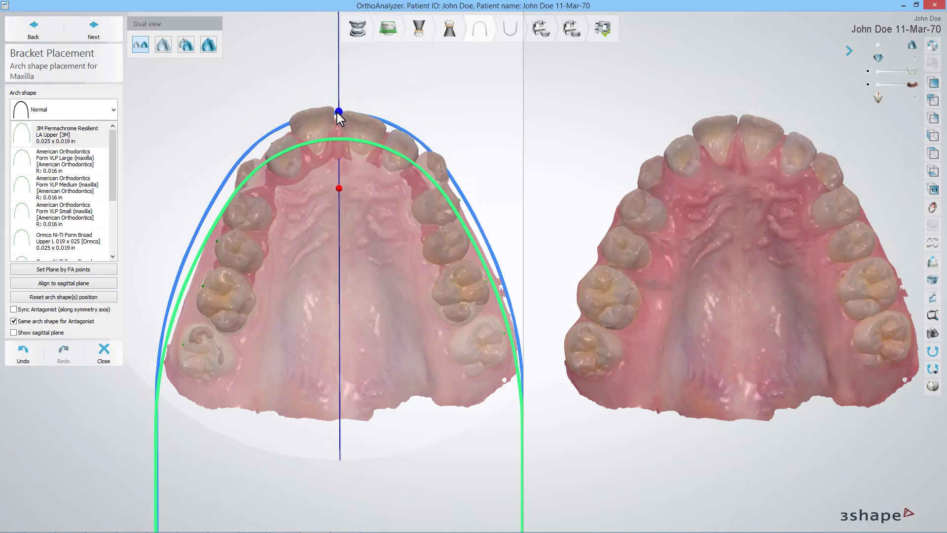
pyautogui.click(14, 309)
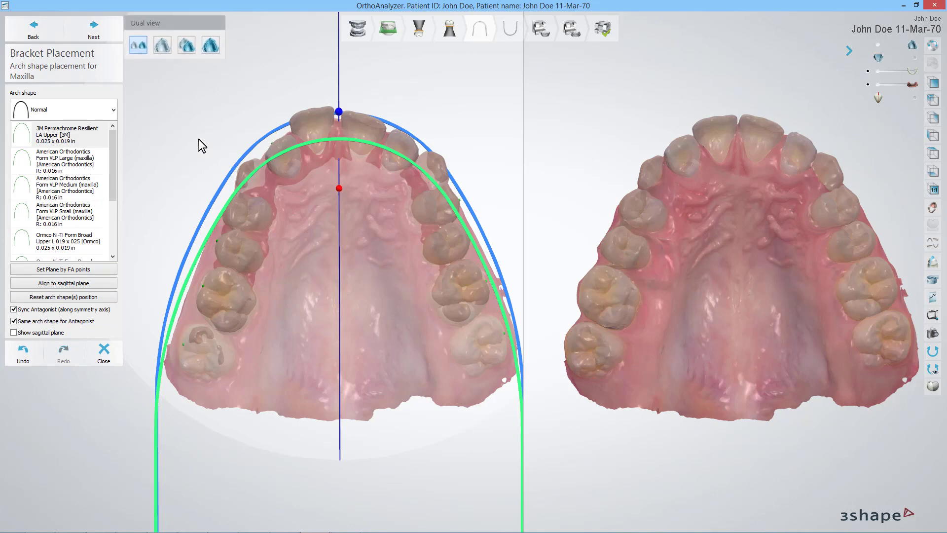
# Cycle through the Dual view display modes, then advance past mandible arch placement to maxilla bracket adjustment.
pyautogui.click(163, 47)
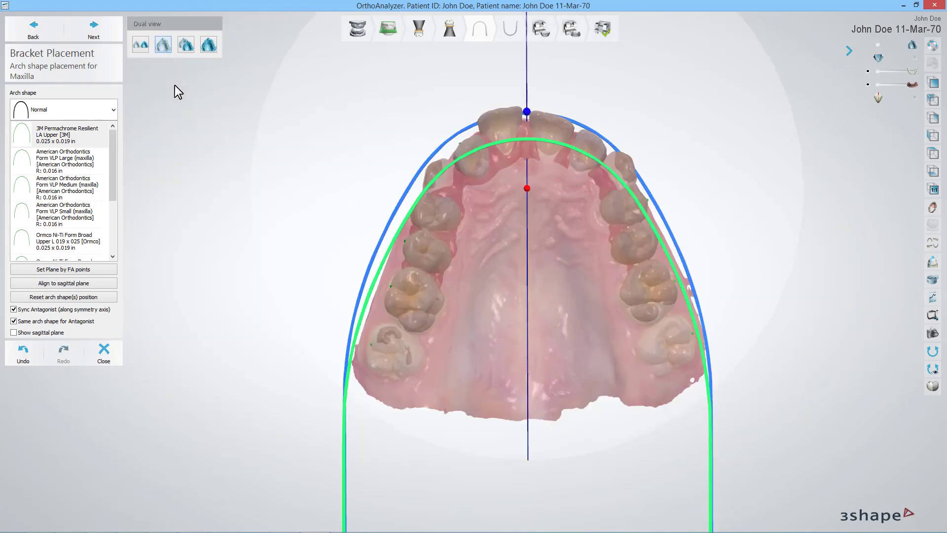
pyautogui.click(186, 49)
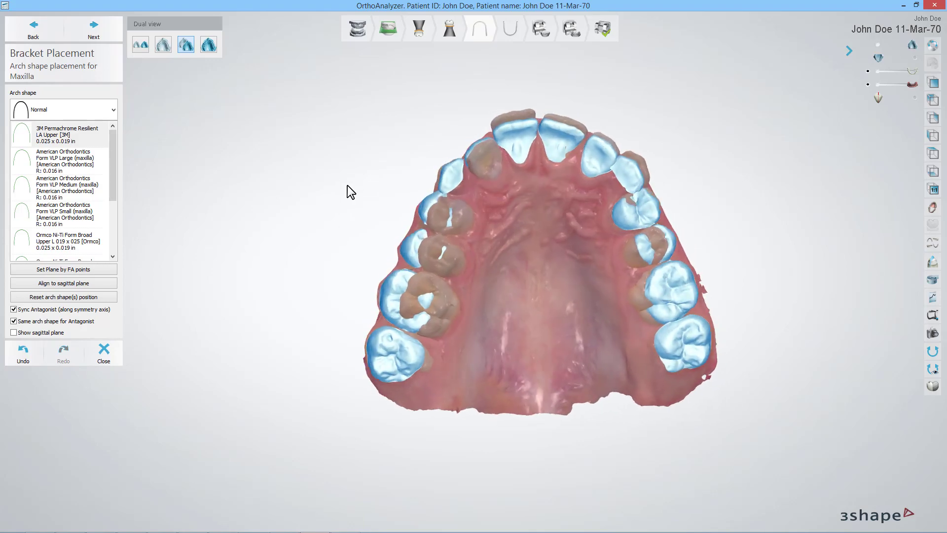
pyautogui.click(211, 48)
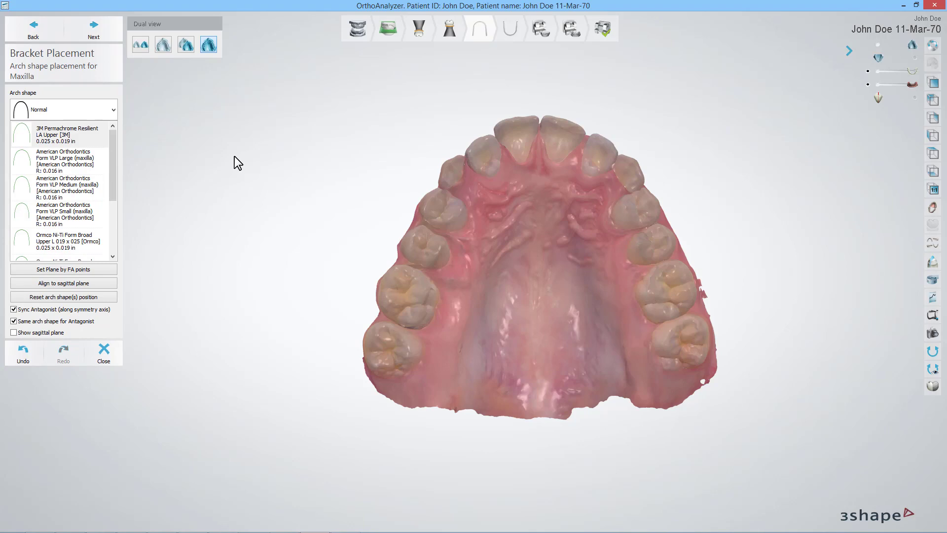
pyautogui.click(144, 43)
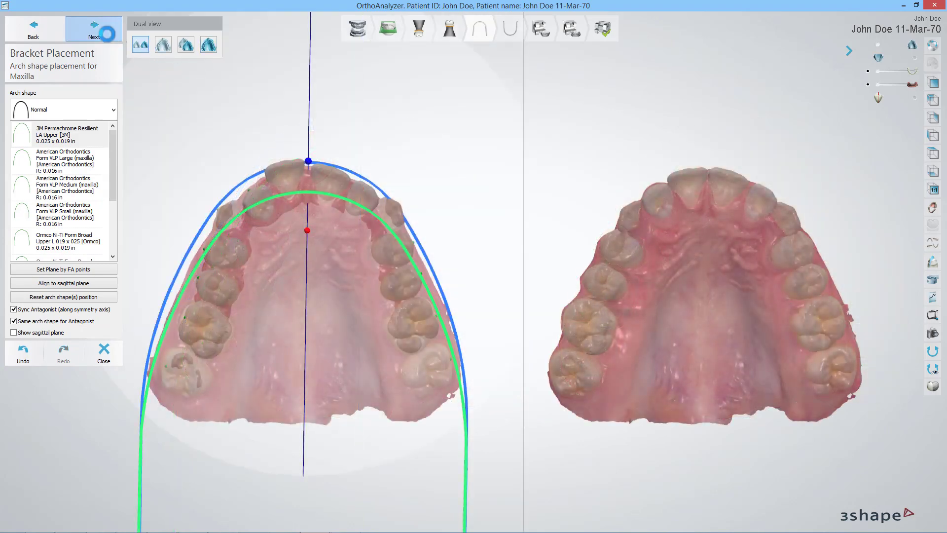
pyautogui.click(102, 32)
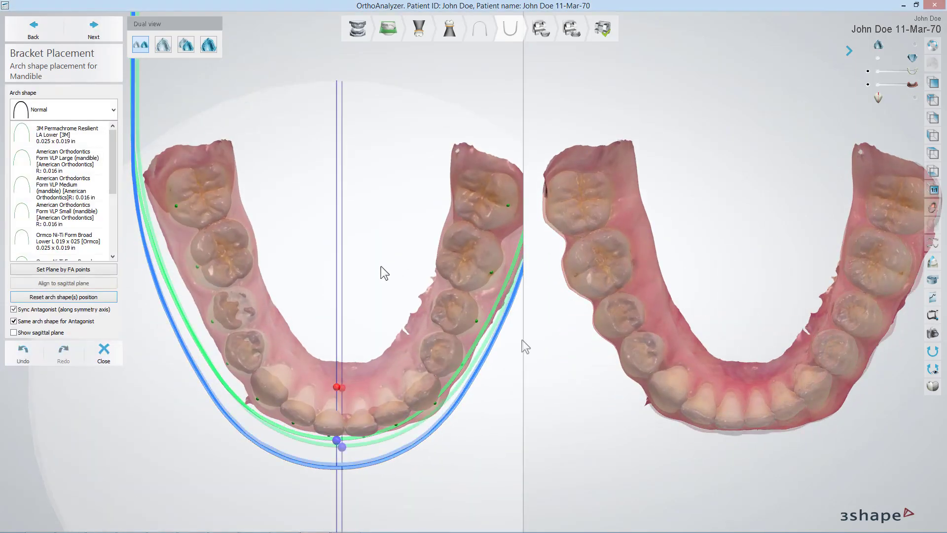
pyautogui.click(100, 27)
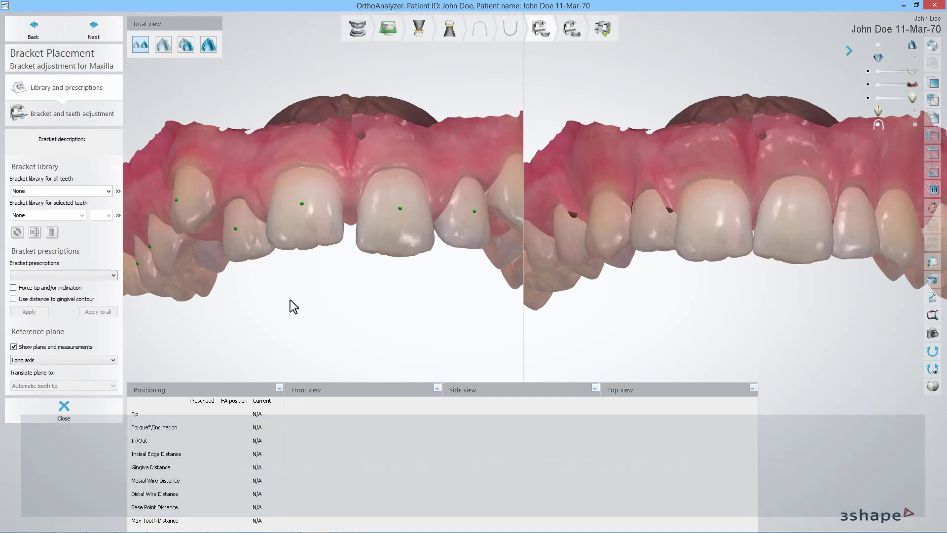
# Browse the bracket library list for all teeth and close it without choosing.
pyautogui.click(108, 191)
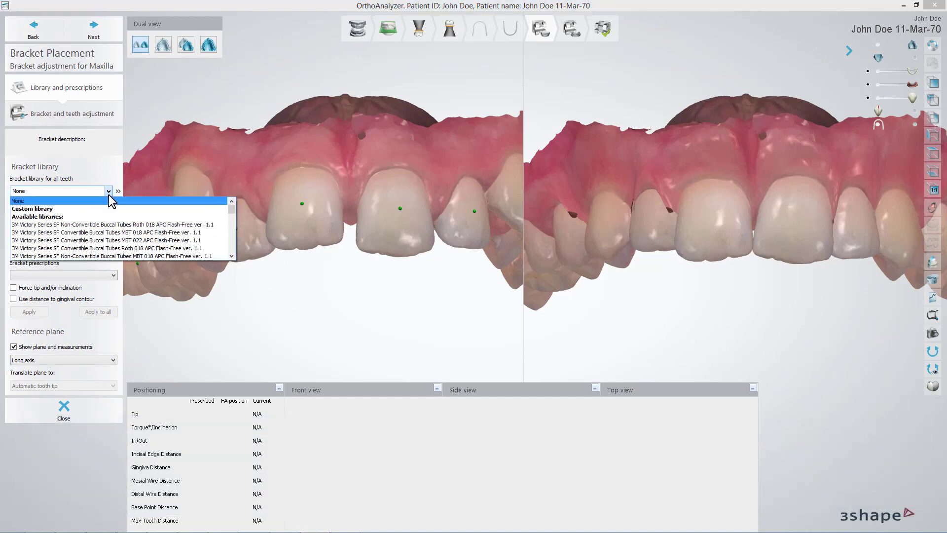
pyautogui.scroll(-2, 108, 238)
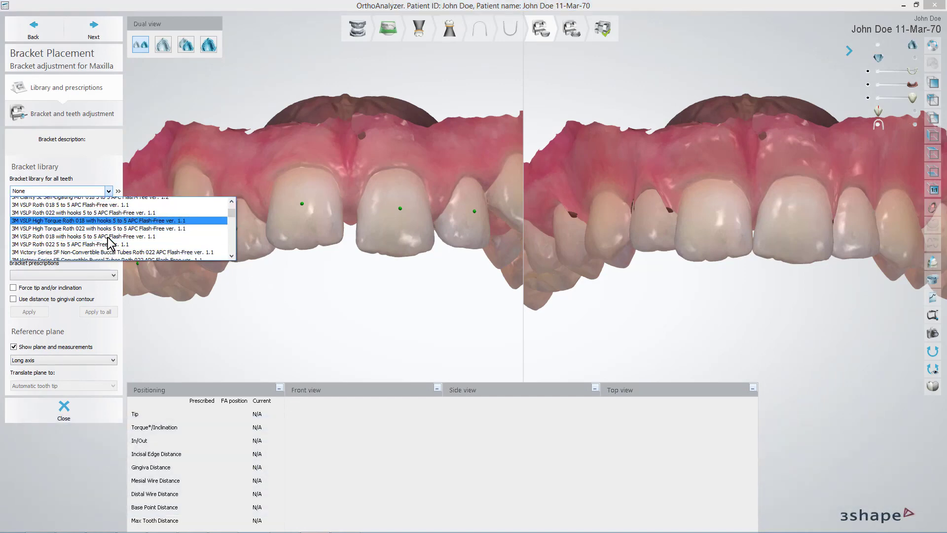
pyautogui.click(266, 320)
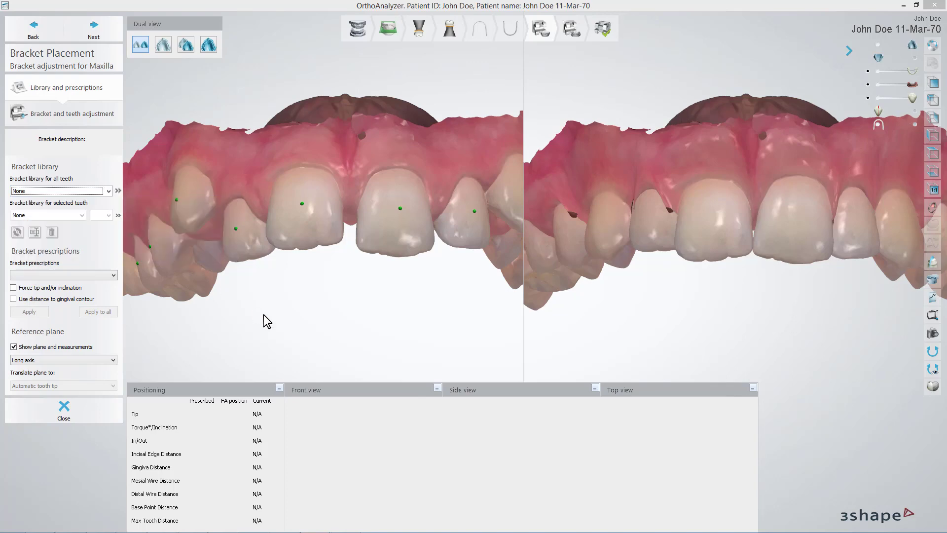
# Filter to 3M Clarity Advanced MBT 0.022 and place the 5 to 5 library on all teeth.
pyautogui.click(117, 192)
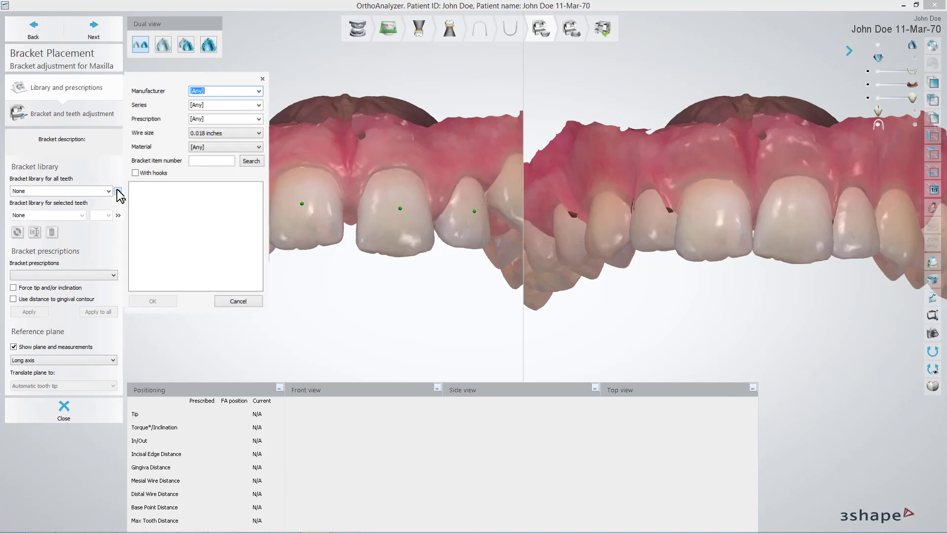
pyautogui.click(284, 78)
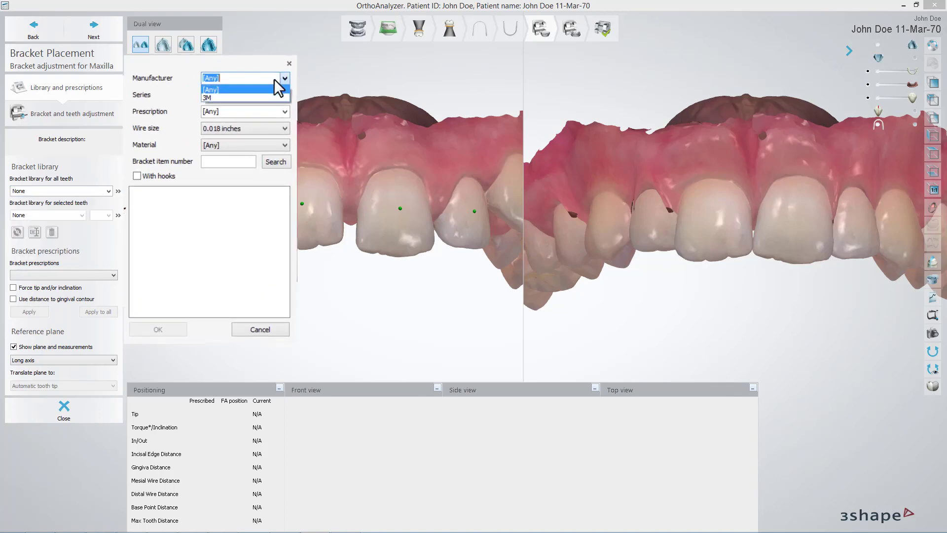
pyautogui.click(239, 94)
pyautogui.click(285, 95)
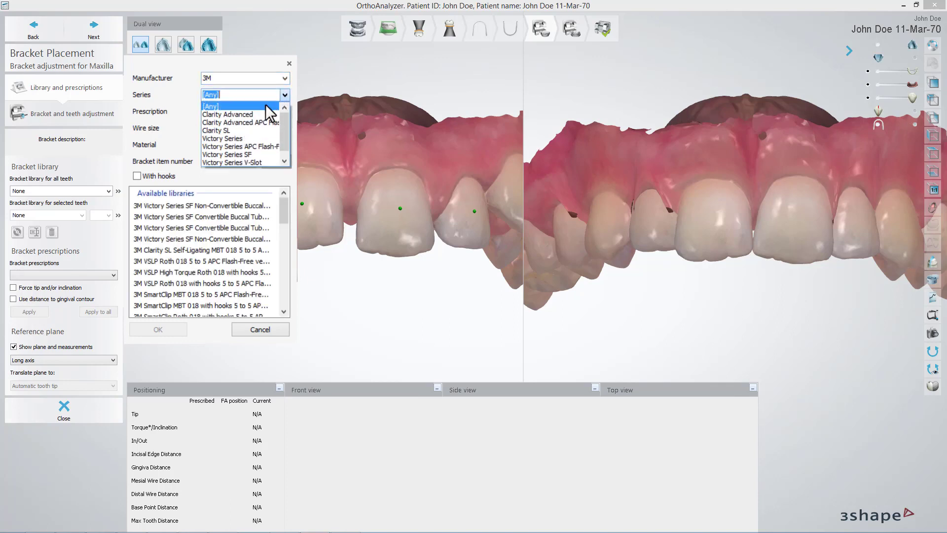
pyautogui.click(251, 112)
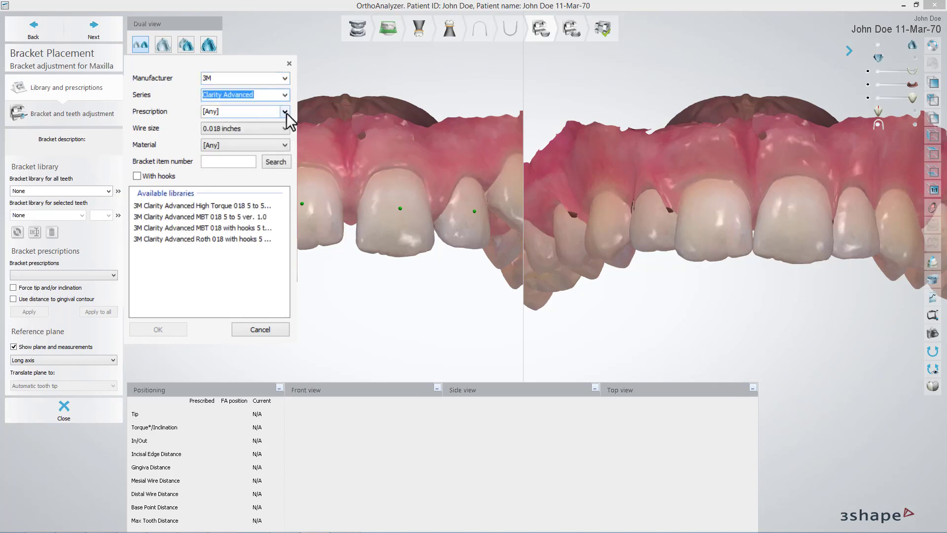
pyautogui.click(285, 111)
pyautogui.click(238, 128)
pyautogui.click(275, 128)
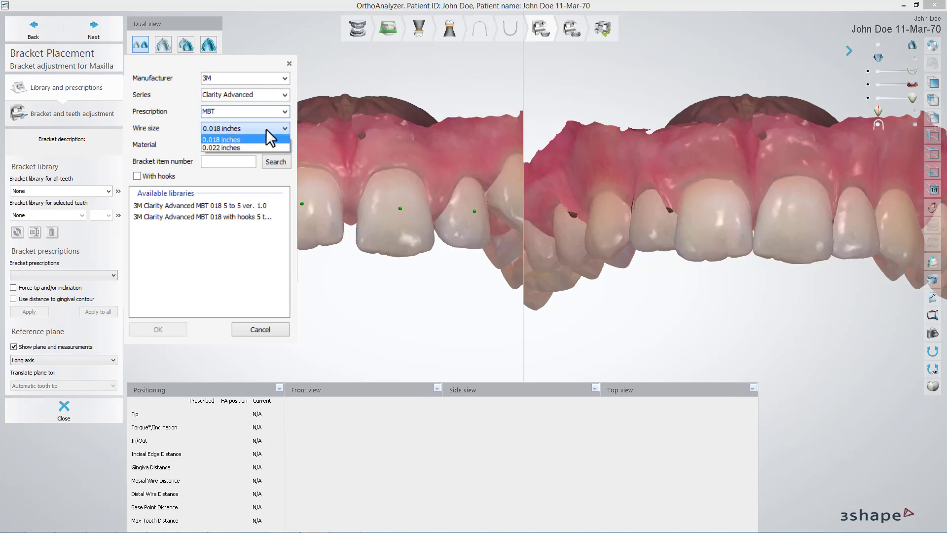
pyautogui.click(233, 144)
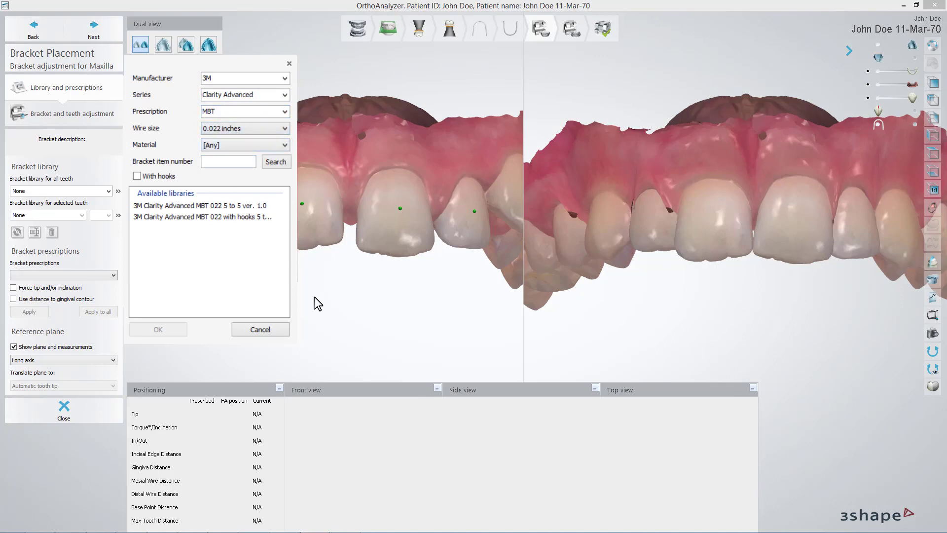
pyautogui.click(224, 207)
pyautogui.click(159, 328)
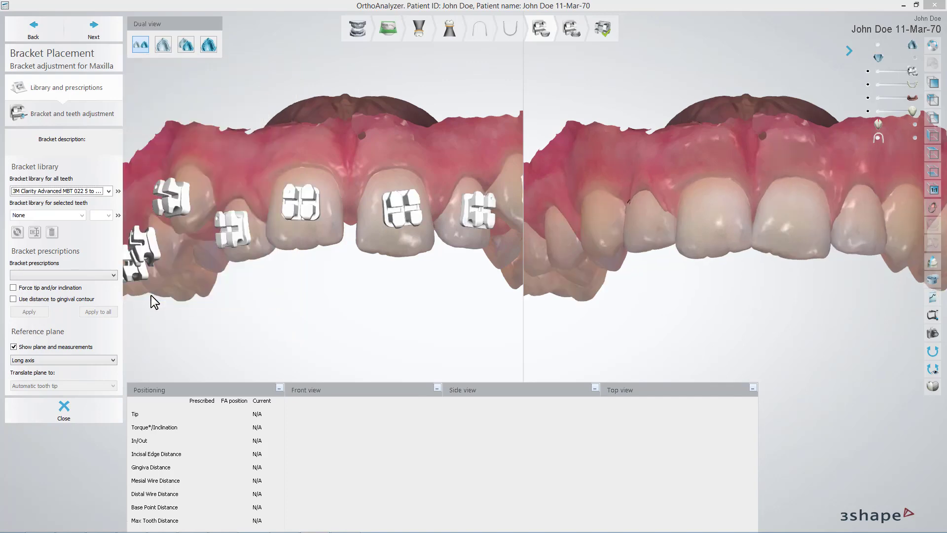
# In occlusal view, select the four upper molars, two on each side.
pyautogui.moveTo(277, 286); pyautogui.dragTo(292, 236, button='right')
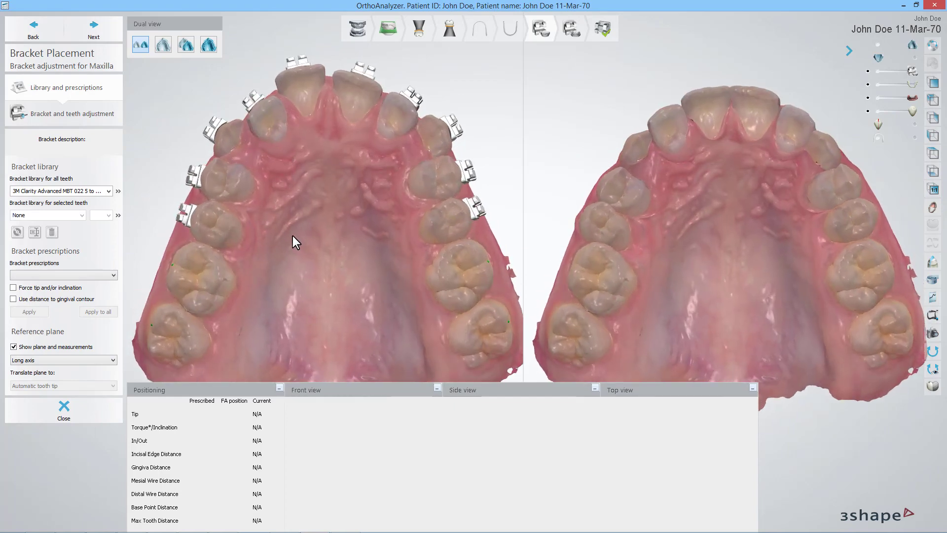
pyautogui.keyDown('ctrl'); pyautogui.click(174, 331); pyautogui.keyUp('ctrl')
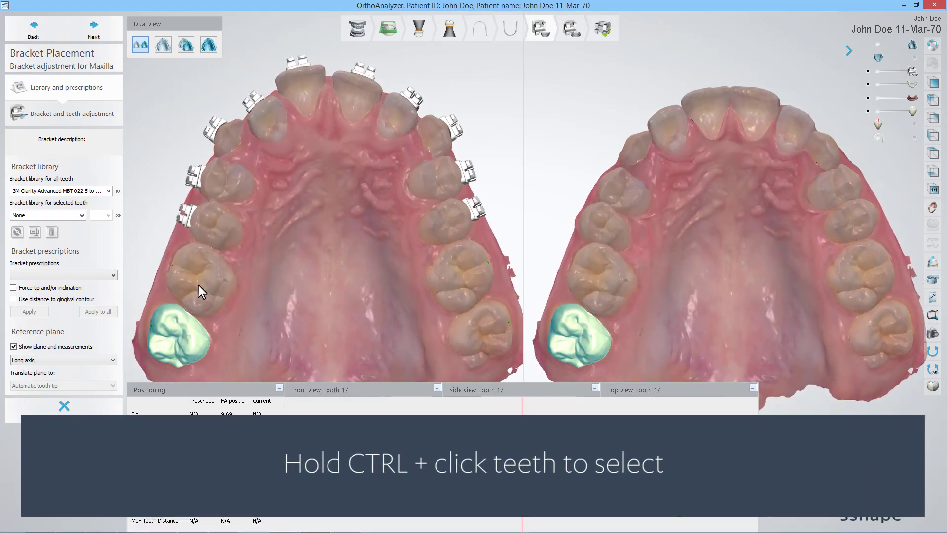
pyautogui.keyDown('ctrl'); pyautogui.click(196, 289); pyautogui.keyUp('ctrl')
pyautogui.keyDown('ctrl'); pyautogui.click(449, 295); pyautogui.keyUp('ctrl')
pyautogui.keyDown('ctrl'); pyautogui.click(479, 334); pyautogui.keyUp('ctrl')
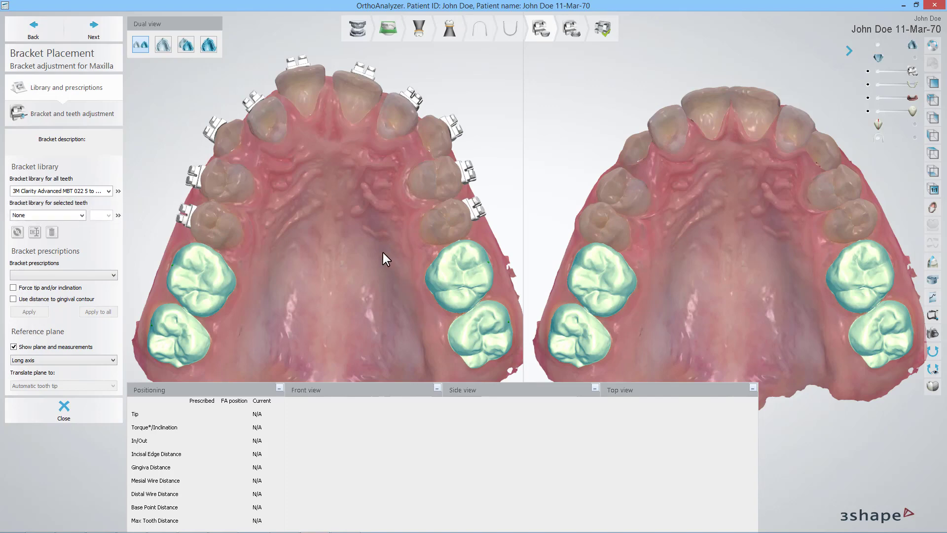
# Give the selected molars 3M Victory Series SF MBT 0.022 Non-Convertible Buccal Tubes.
pyautogui.click(117, 215)
pyautogui.click(254, 118)
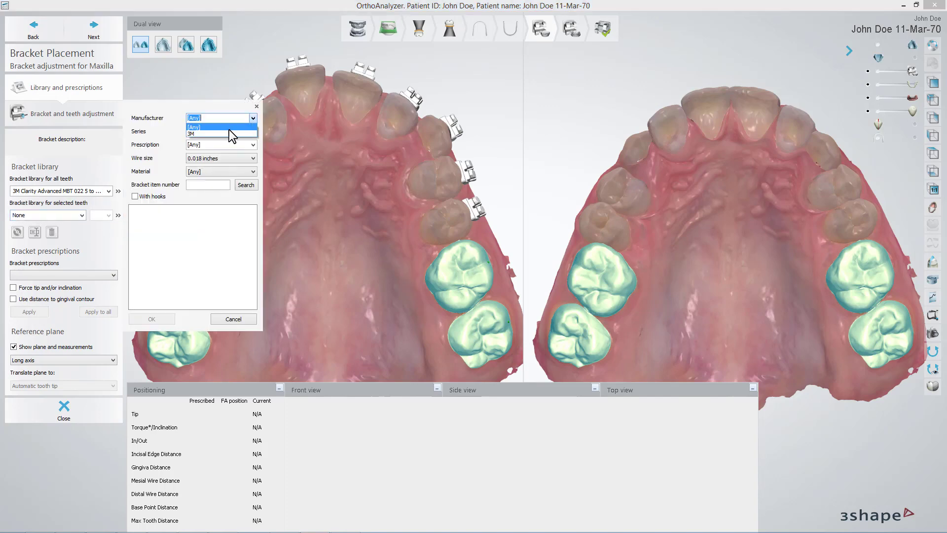
pyautogui.click(242, 130)
pyautogui.click(253, 131)
pyautogui.click(220, 178)
pyautogui.click(255, 144)
pyautogui.click(224, 159)
pyautogui.click(221, 158)
pyautogui.click(218, 165)
pyautogui.click(203, 247)
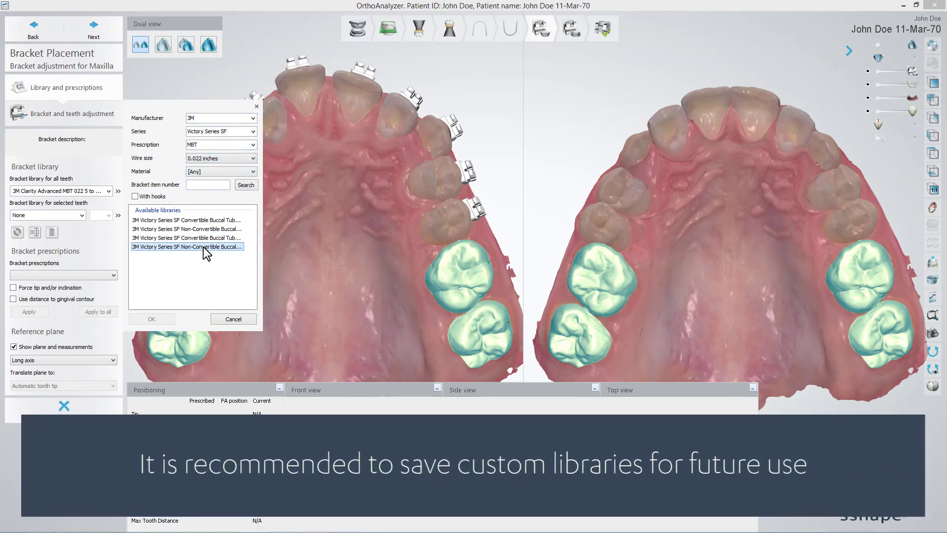
pyautogui.click(165, 318)
pyautogui.moveTo(200, 250); pyautogui.dragTo(278, 273, button='right')
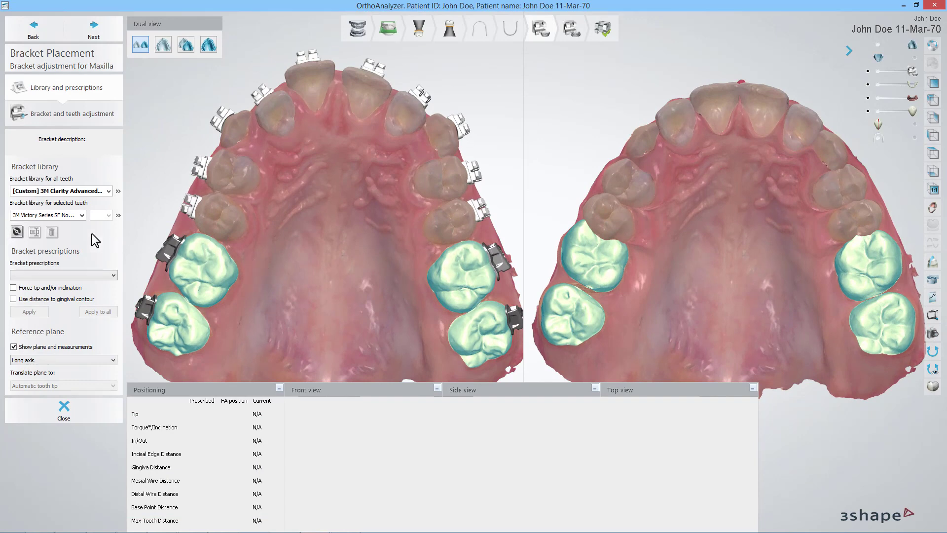
# Save the custom upper mix as a mixed library named with the doctor's name and 'library 1'.
pyautogui.click(17, 232)
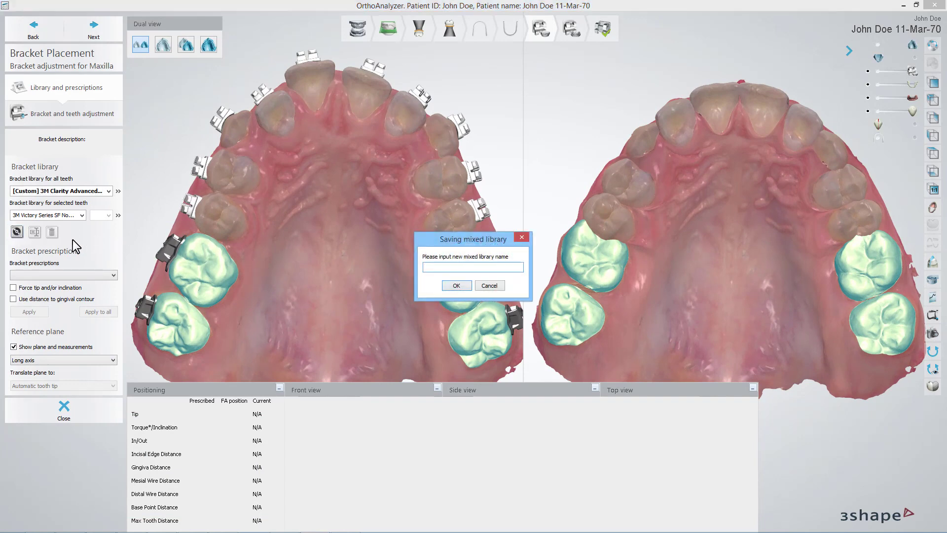
pyautogui.write('Dr Doe - library 1')
pyautogui.click(445, 286)
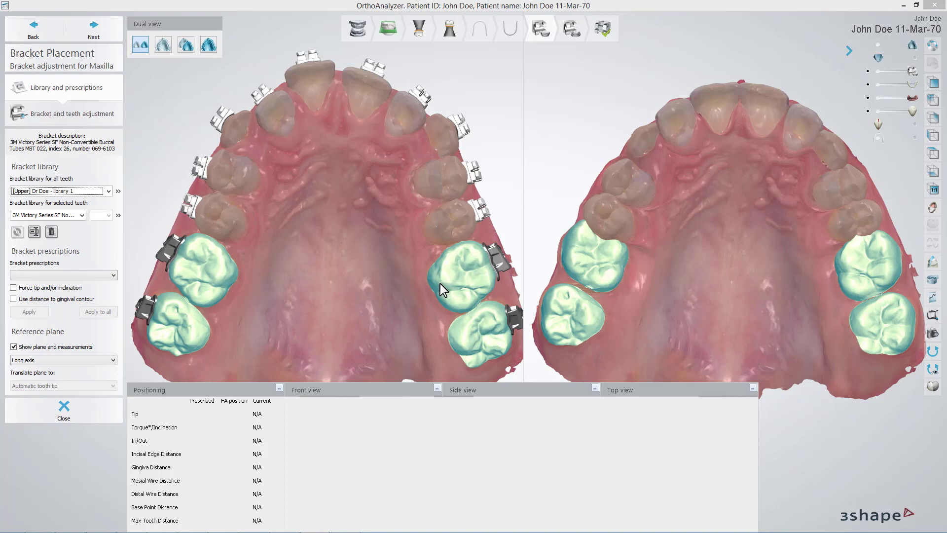
# Choose the saved mixed library as the bracket library for all teeth.
pyautogui.click(109, 191)
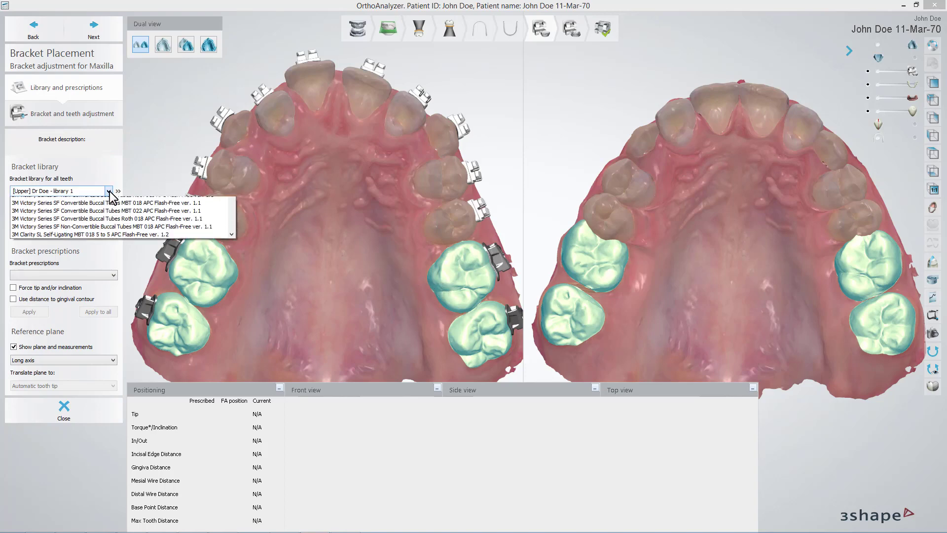
pyautogui.click(232, 201)
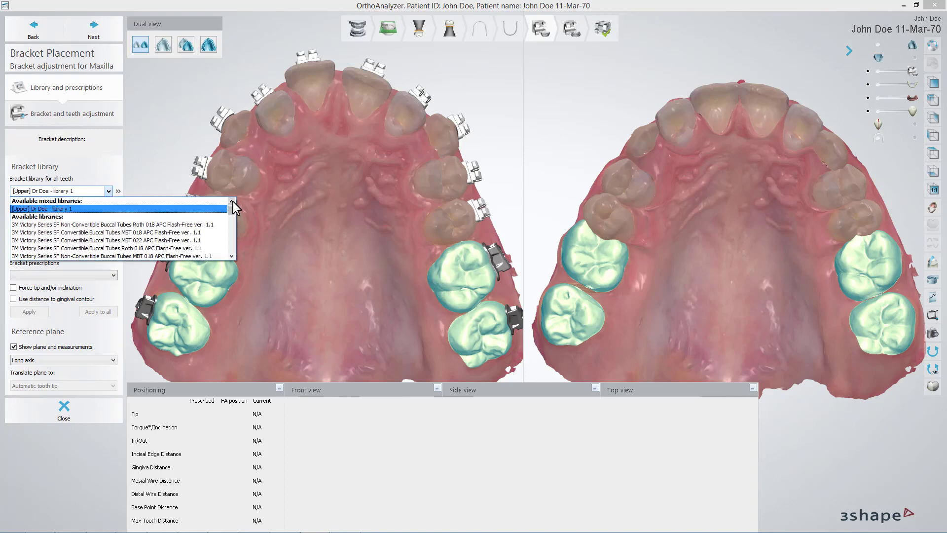
pyautogui.click(192, 210)
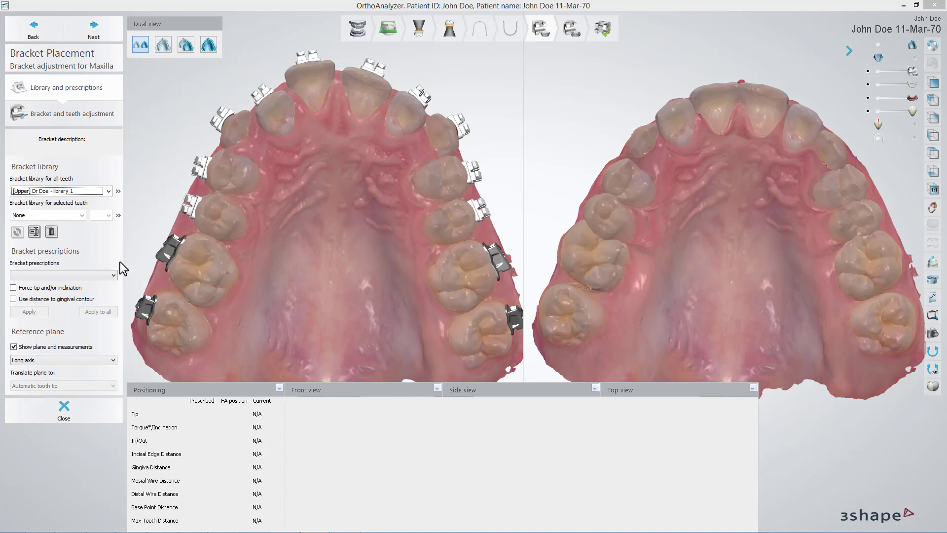
# Apply the Hollywood prescription to all upper brackets and advance to bracket and teeth adjustment.
pyautogui.click(111, 275)
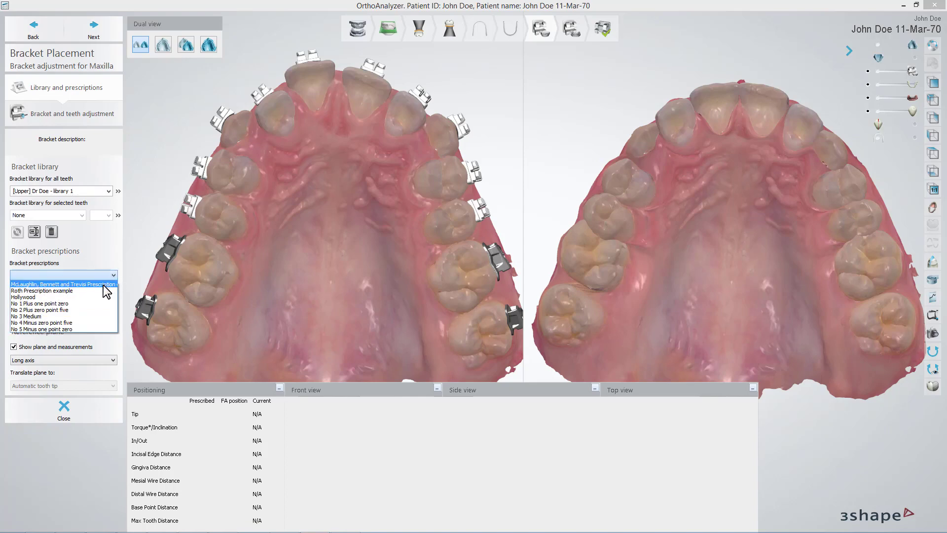
pyautogui.click(92, 297)
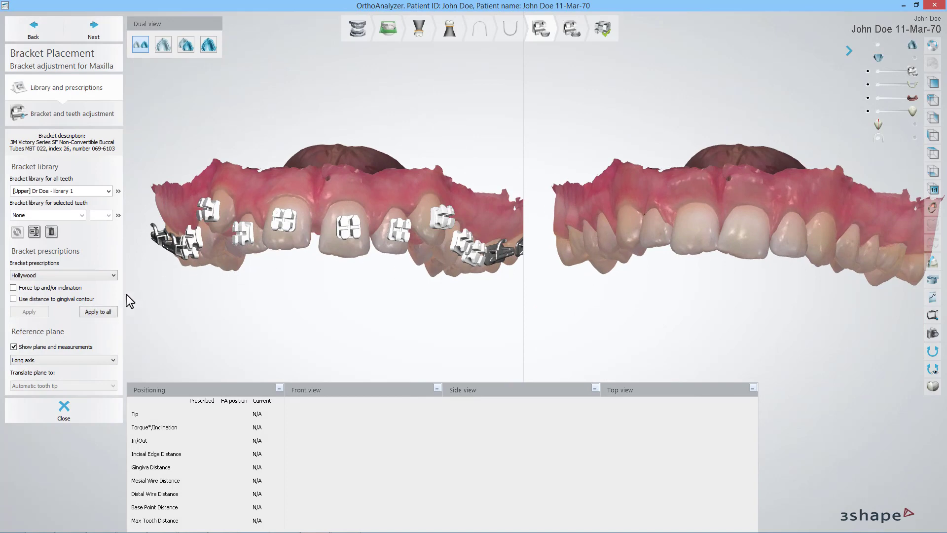
pyautogui.click(102, 313)
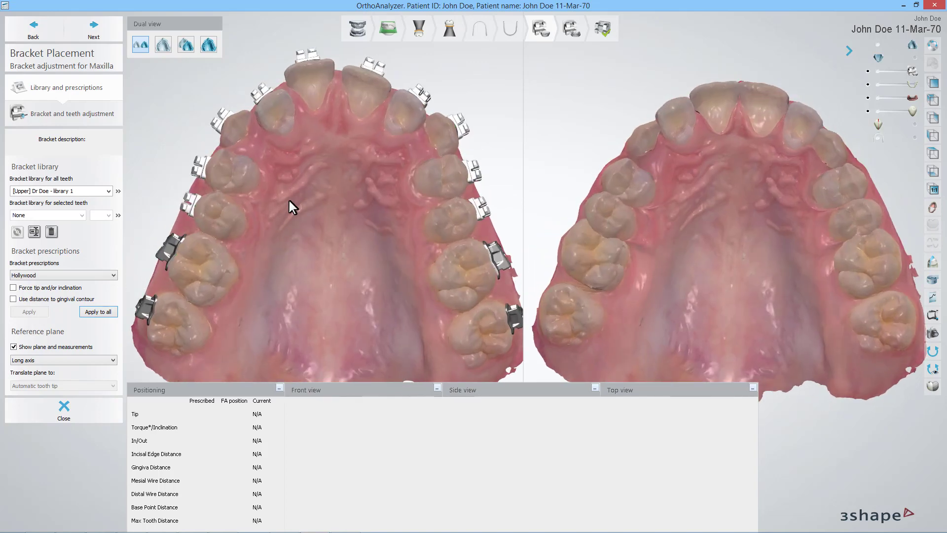
pyautogui.click(111, 37)
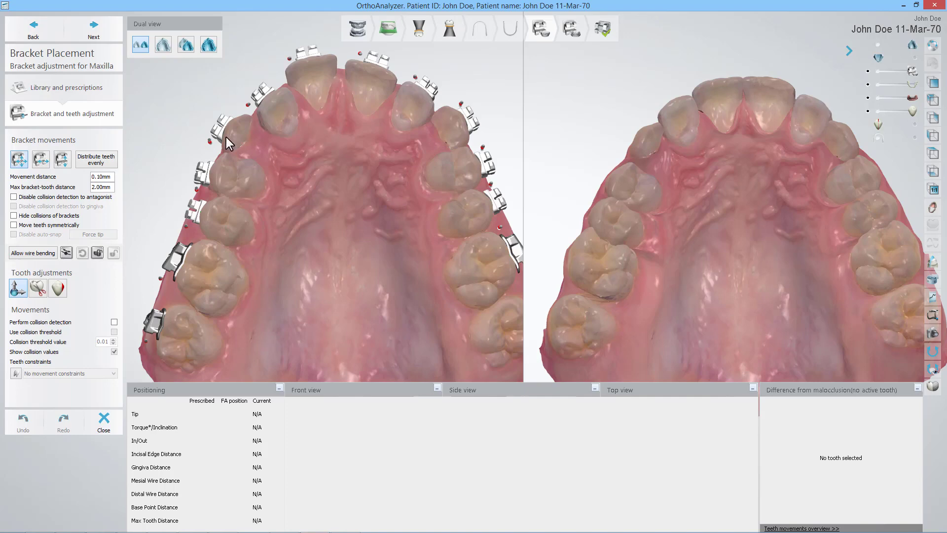
# Reposition tooth 21's bracket and tilt it to a -8.86° tip, then return to occlusal view.
pyautogui.click(370, 93)
pyautogui.moveTo(372, 129); pyautogui.dragTo(368, 192, button='right')
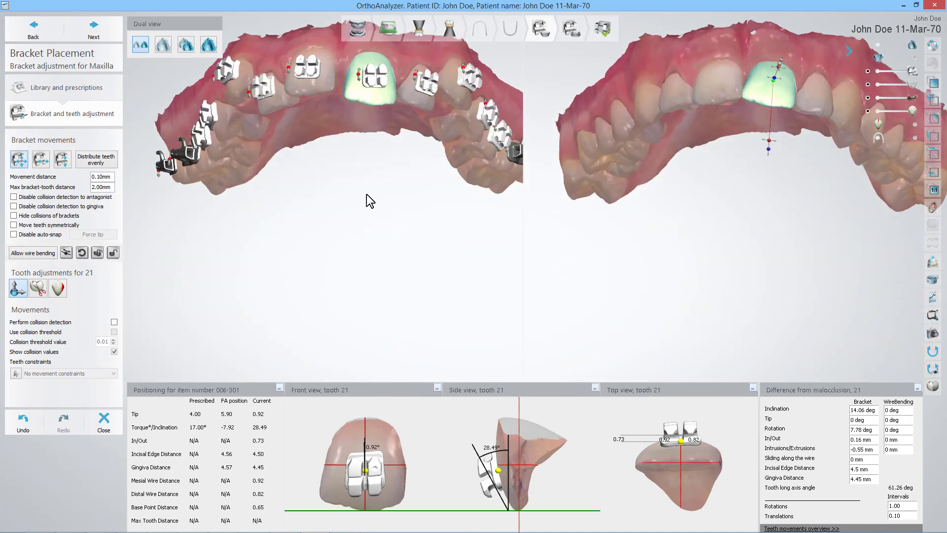
pyautogui.moveTo(376, 124); pyautogui.dragTo(359, 170, button='right')
pyautogui.moveTo(359, 170); pyautogui.dragTo(332, 166)
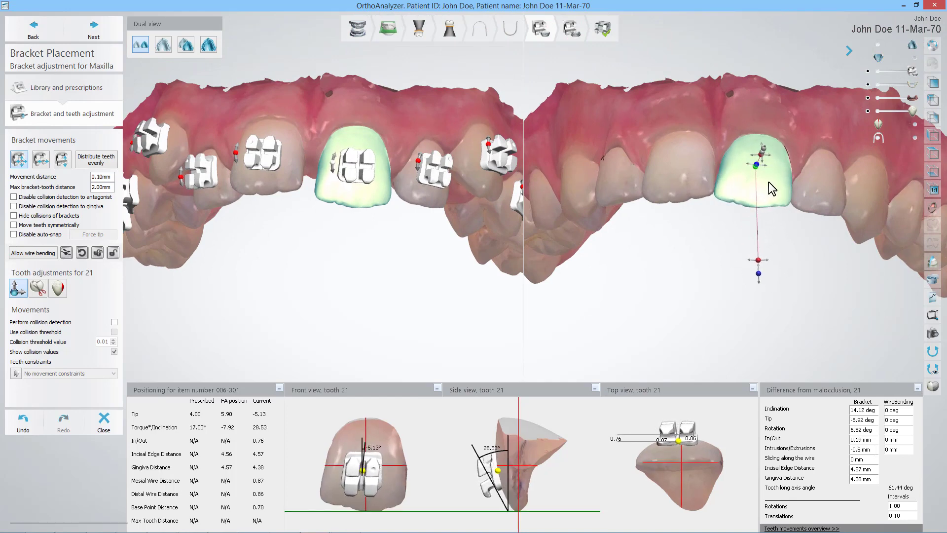
pyautogui.moveTo(745, 190); pyautogui.dragTo(676, 211, button='right')
pyautogui.moveTo(683, 286); pyautogui.dragTo(695, 259)
pyautogui.moveTo(691, 253)
pyautogui.mouseDown(button='right')
pyautogui.moveTo(622, 247)
pyautogui.moveTo(675, 301)
pyautogui.moveTo(683, 270)
pyautogui.mouseUp(button='right')
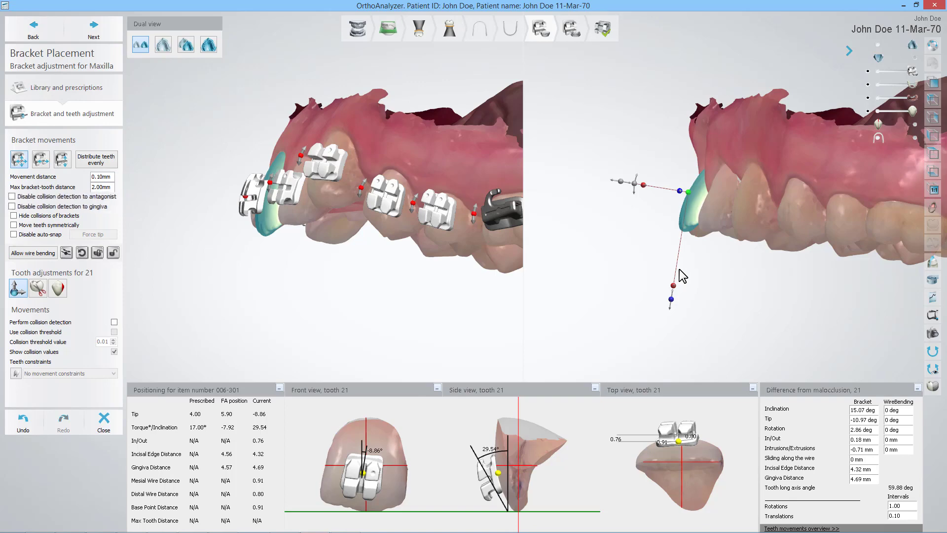
pyautogui.press('F5')
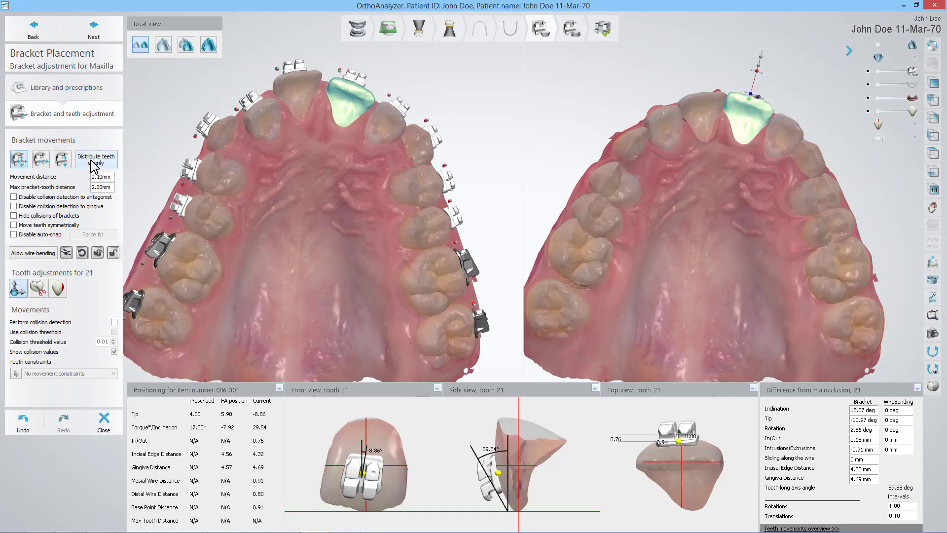
# Distribute upper teeth evenly, check brackets from tooth 26, and dismiss the teeth 15/25 collision warning.
pyautogui.click(94, 164)
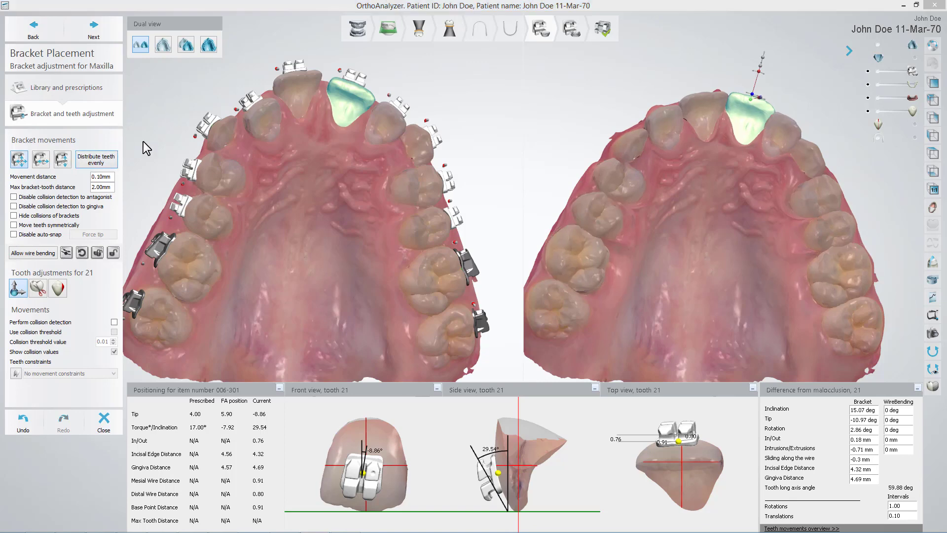
pyautogui.click(839, 250)
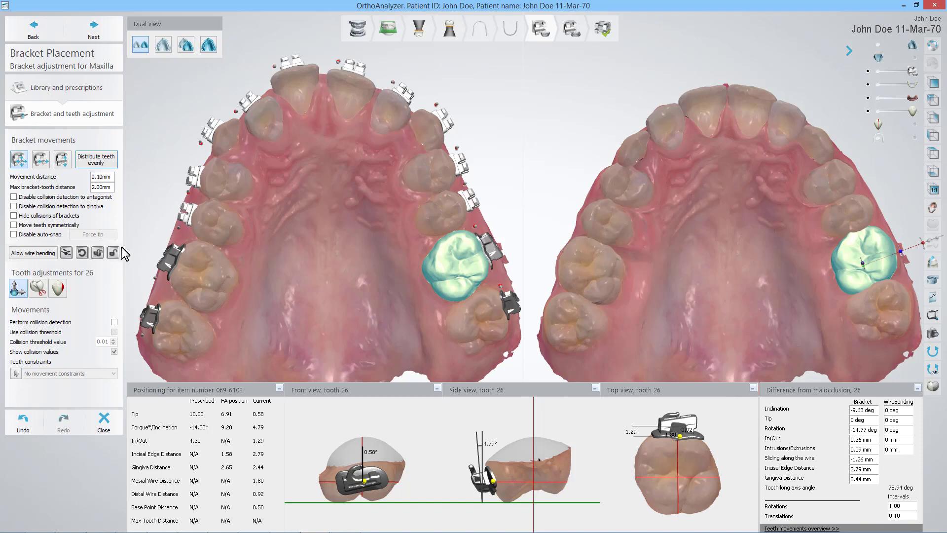
pyautogui.click(97, 253)
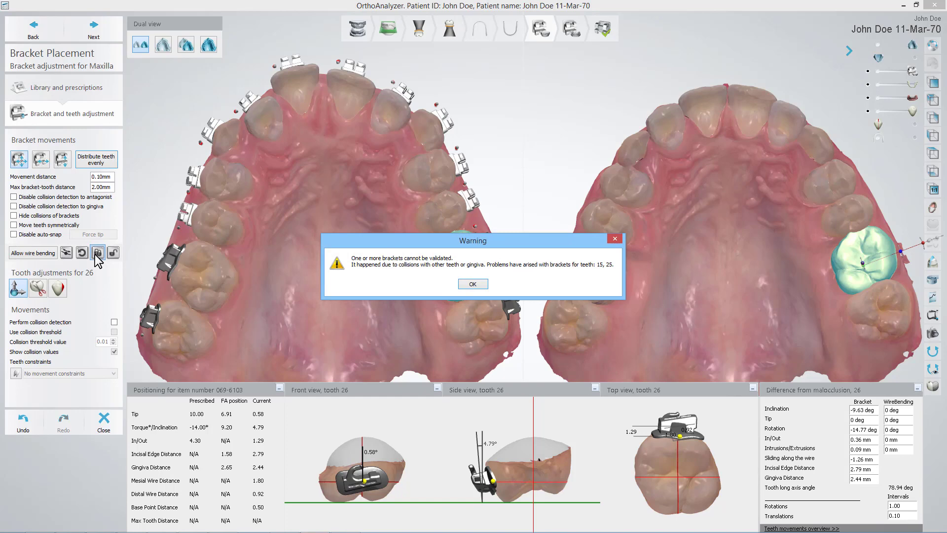
pyautogui.click(472, 284)
# Disable gingiva collision detection for teeth 15 and 25, then continue to the mandible.
pyautogui.click(232, 211)
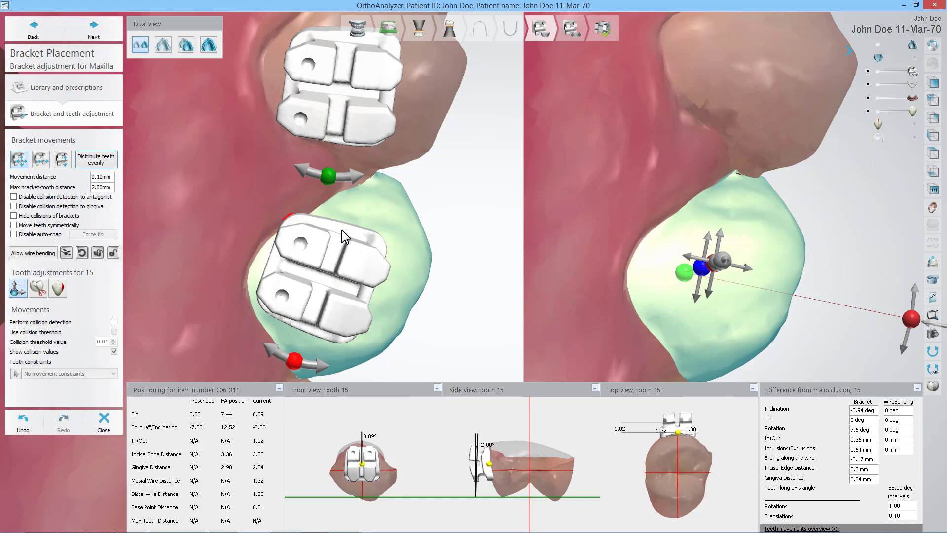
pyautogui.click(14, 206)
pyautogui.click(418, 265)
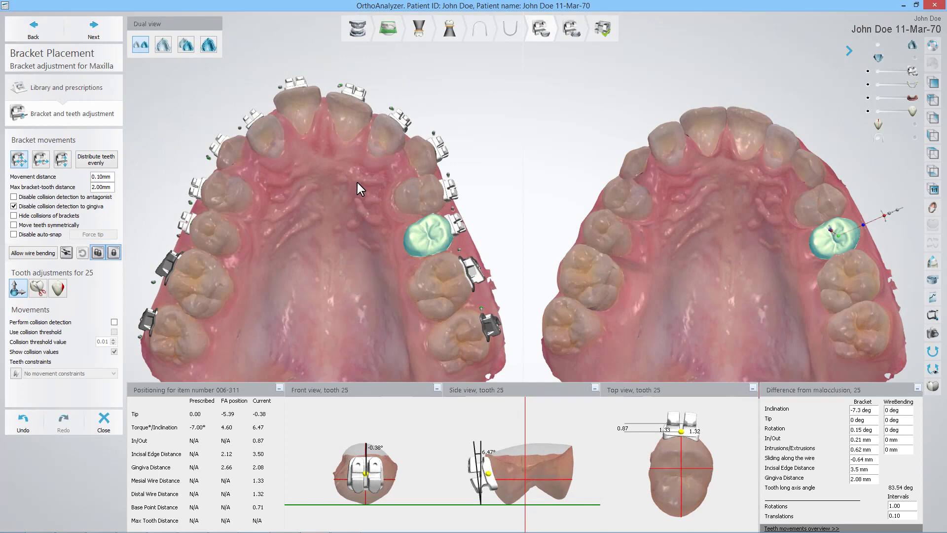
pyautogui.click(111, 37)
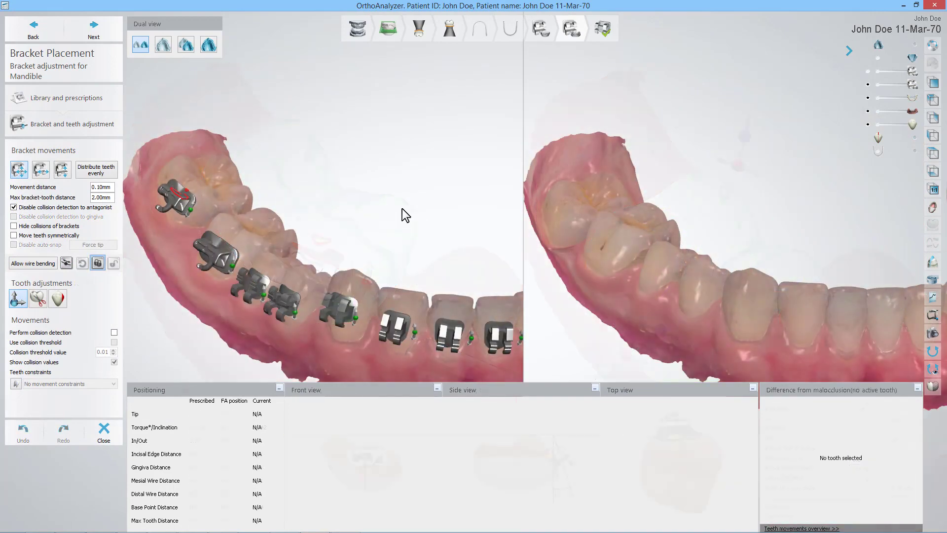
# Validate the bracket placement on both jaws and finish the workflow.
pyautogui.click(109, 31)
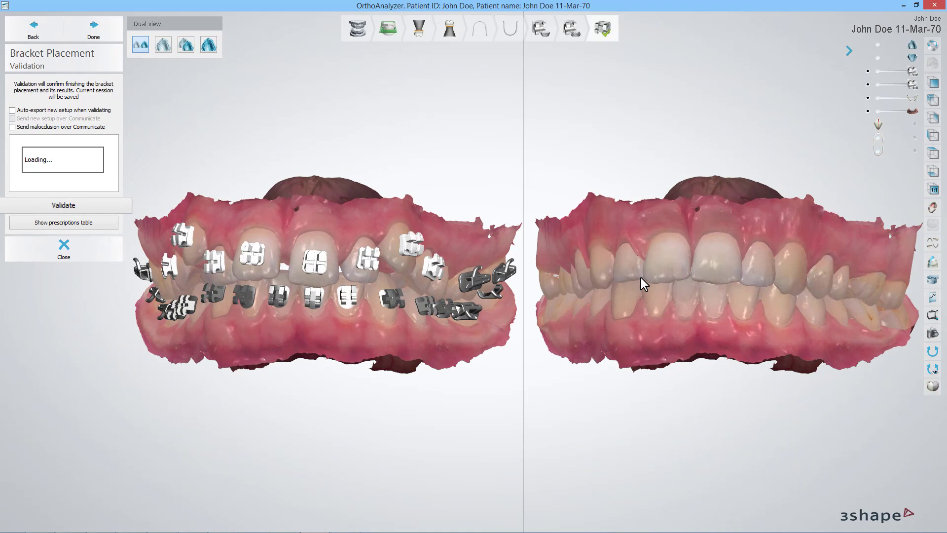
pyautogui.click(109, 205)
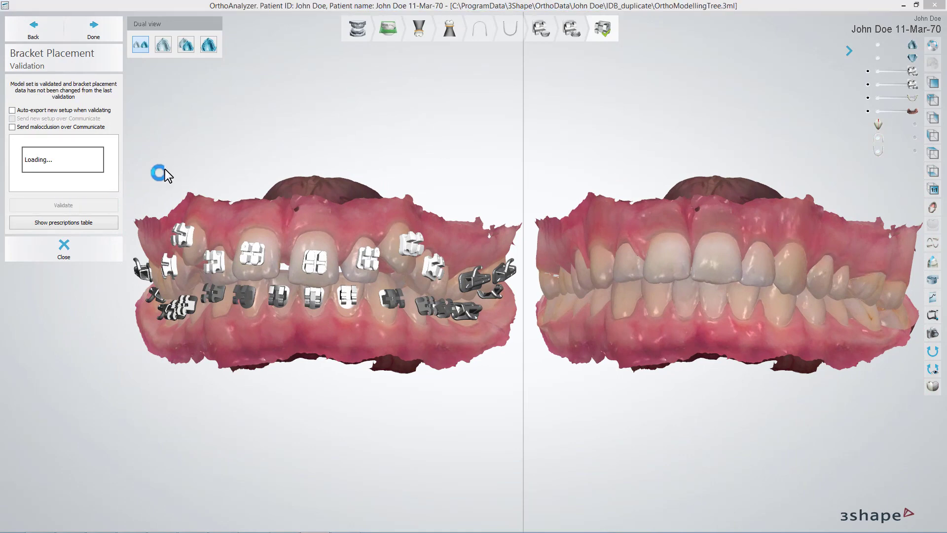
pyautogui.click(108, 28)
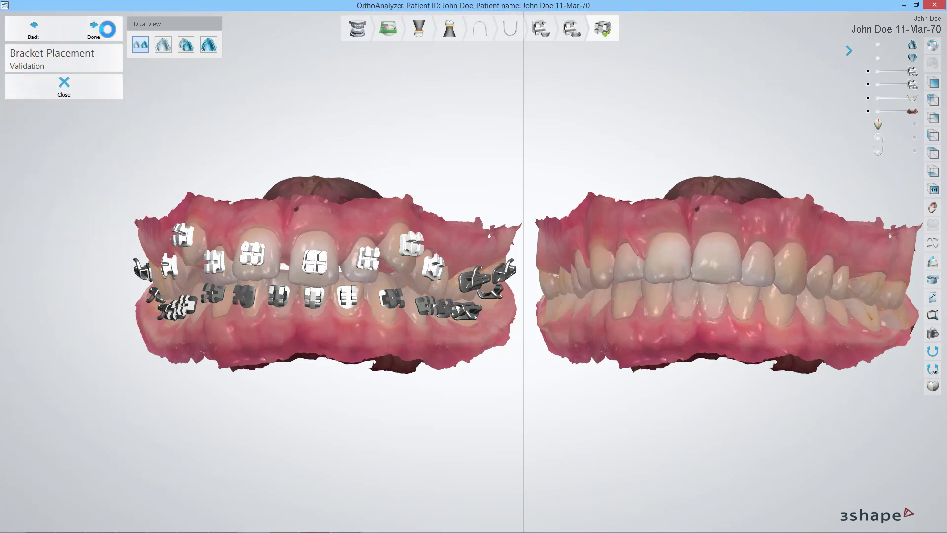